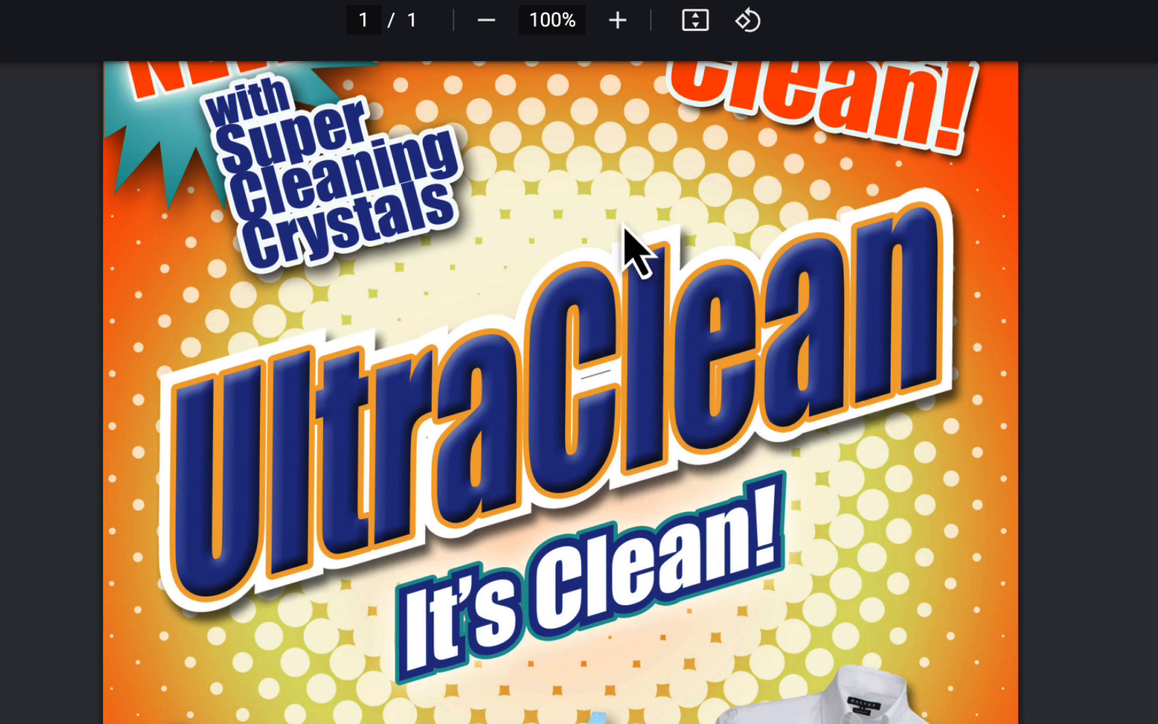
scroll(620, 240, up, 1)
scroll(620, 240, up, 4)
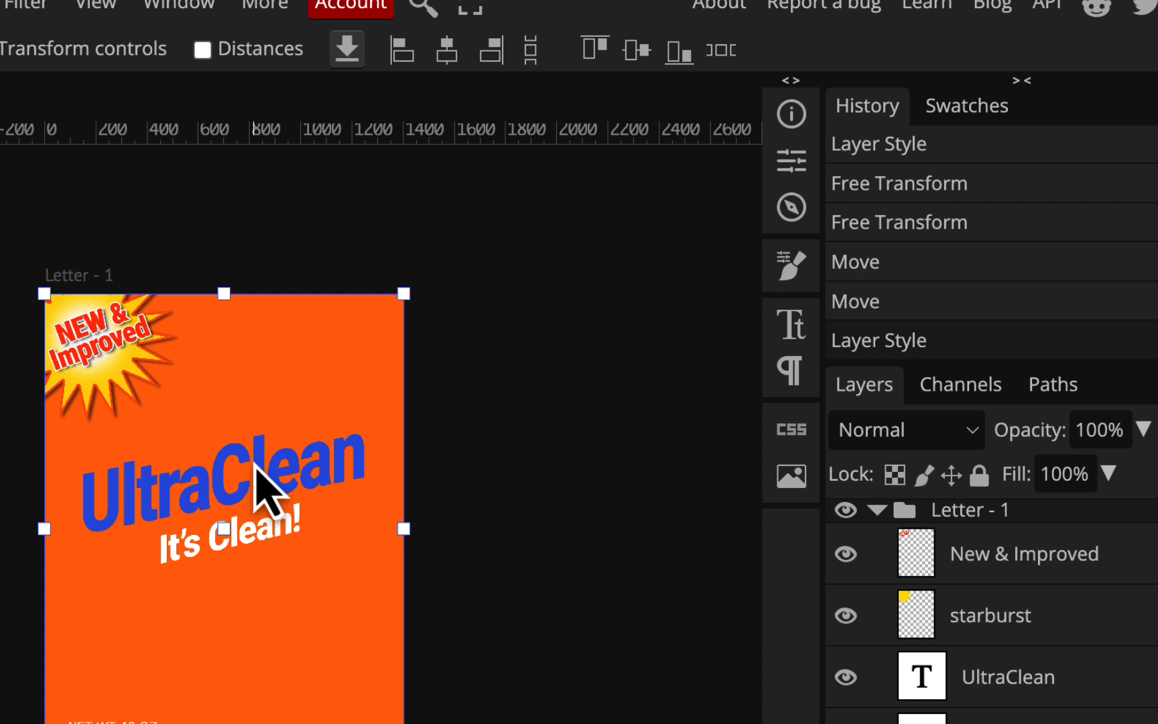
- Add a Stroke layer style to the UltraClean text layer and set its position to Outside
scroll(255, 467, up, 5)
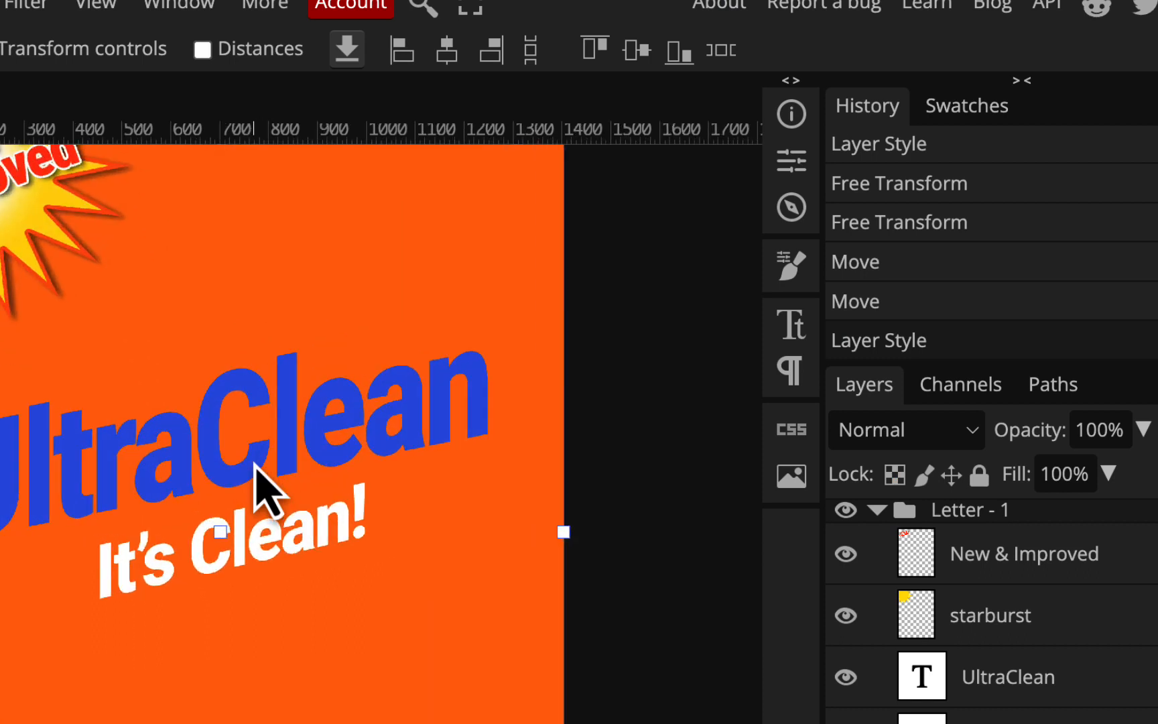
click(322, 350)
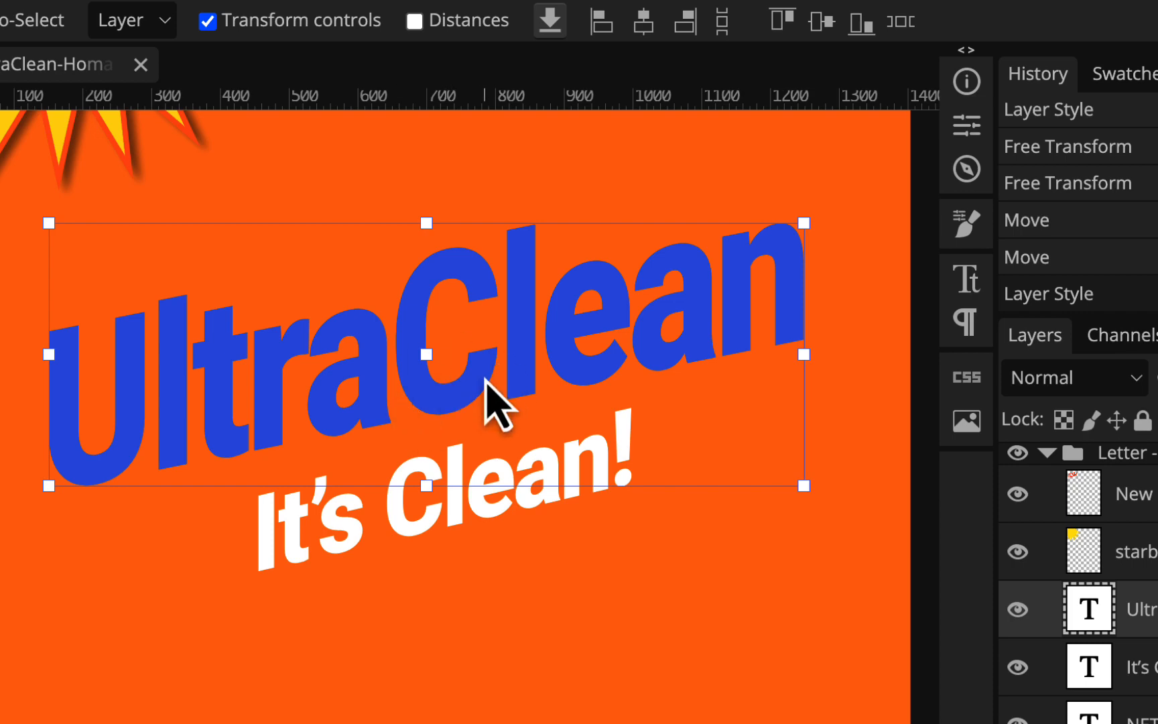
click(113, 27)
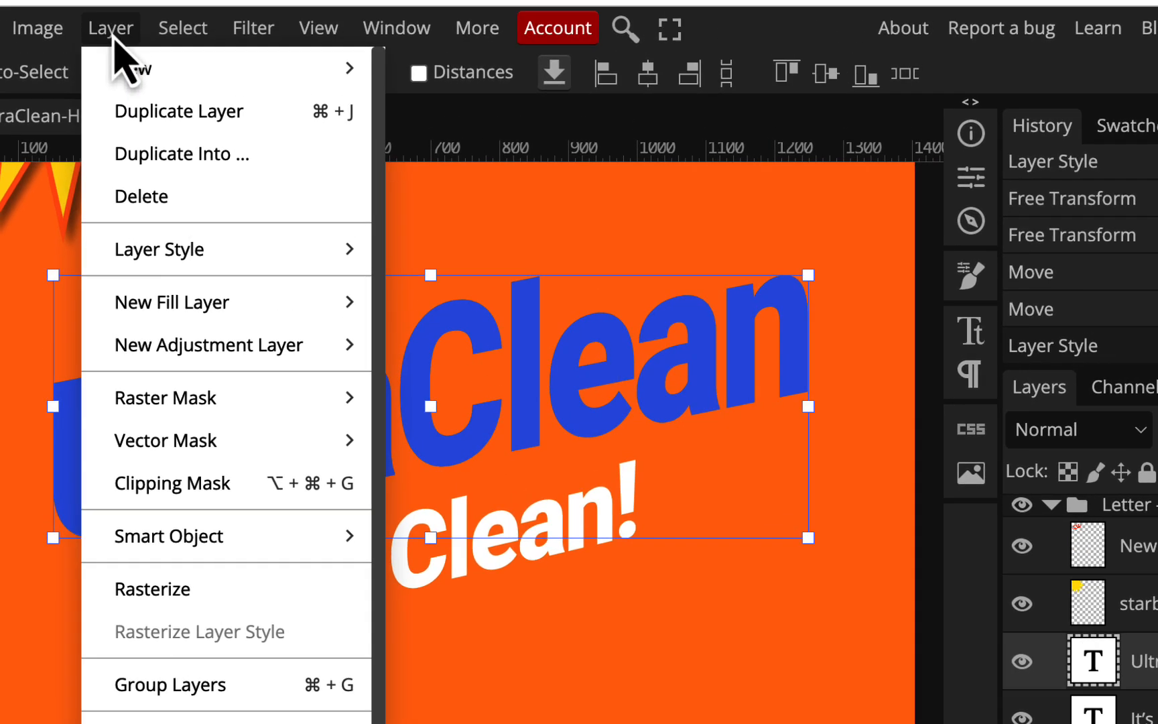
mouse_move(153, 199)
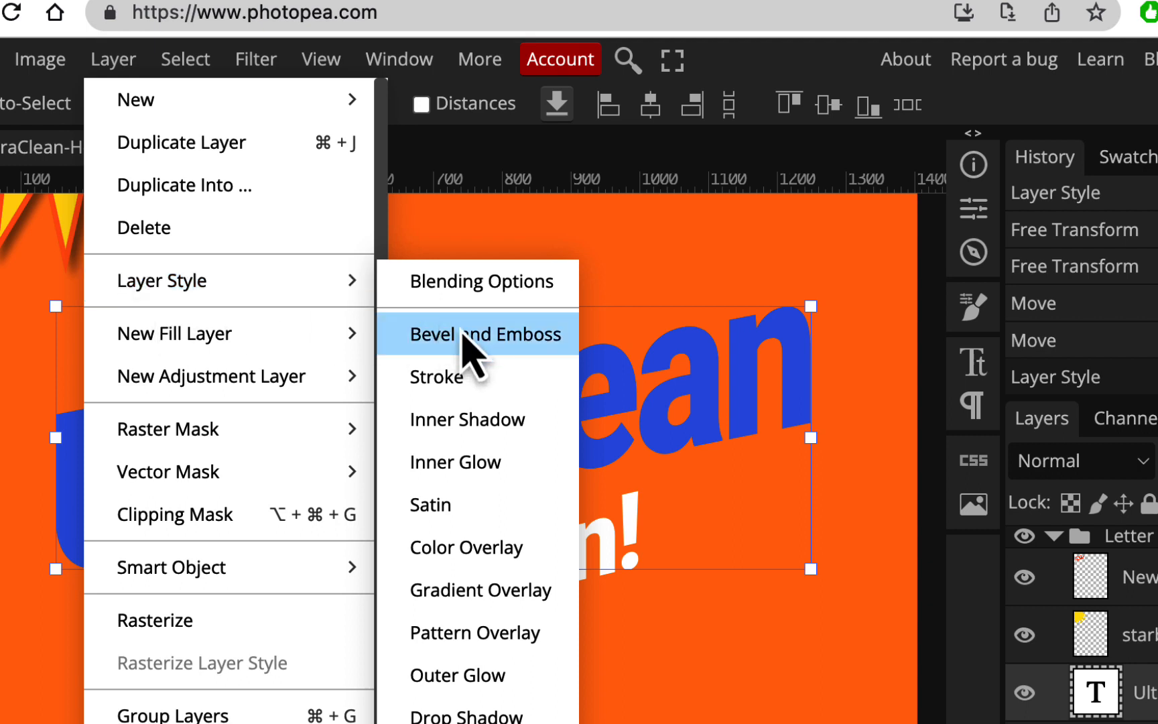
click(460, 379)
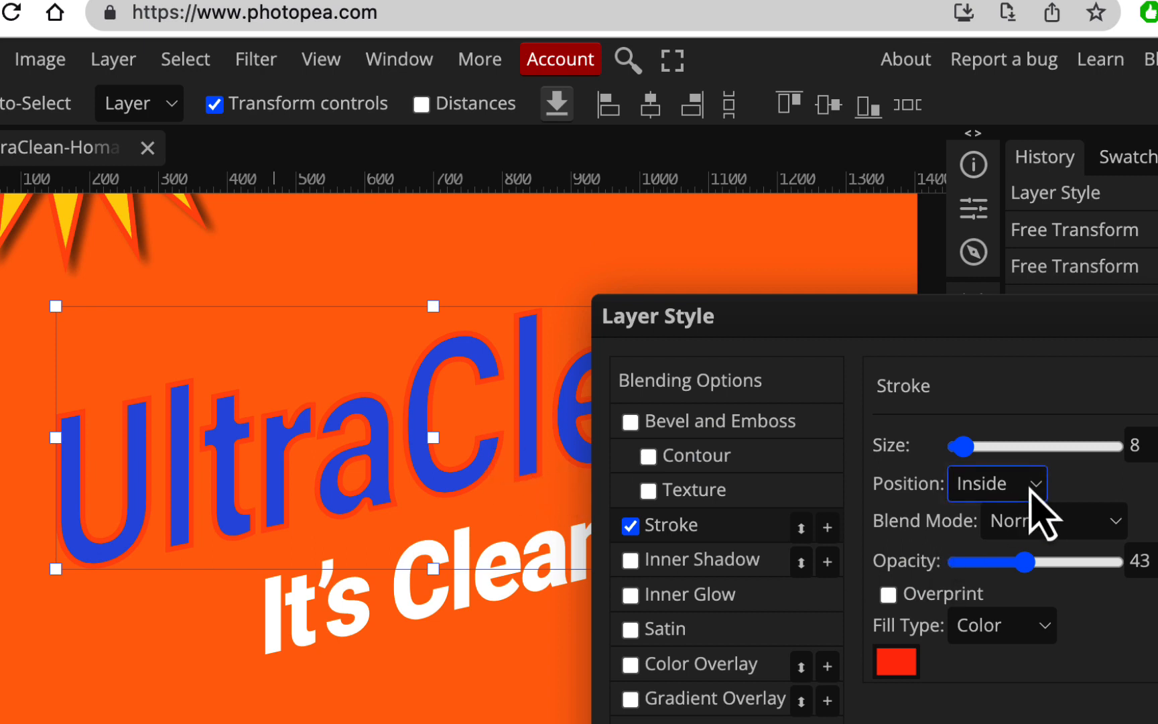
click(968, 484)
click(1027, 554)
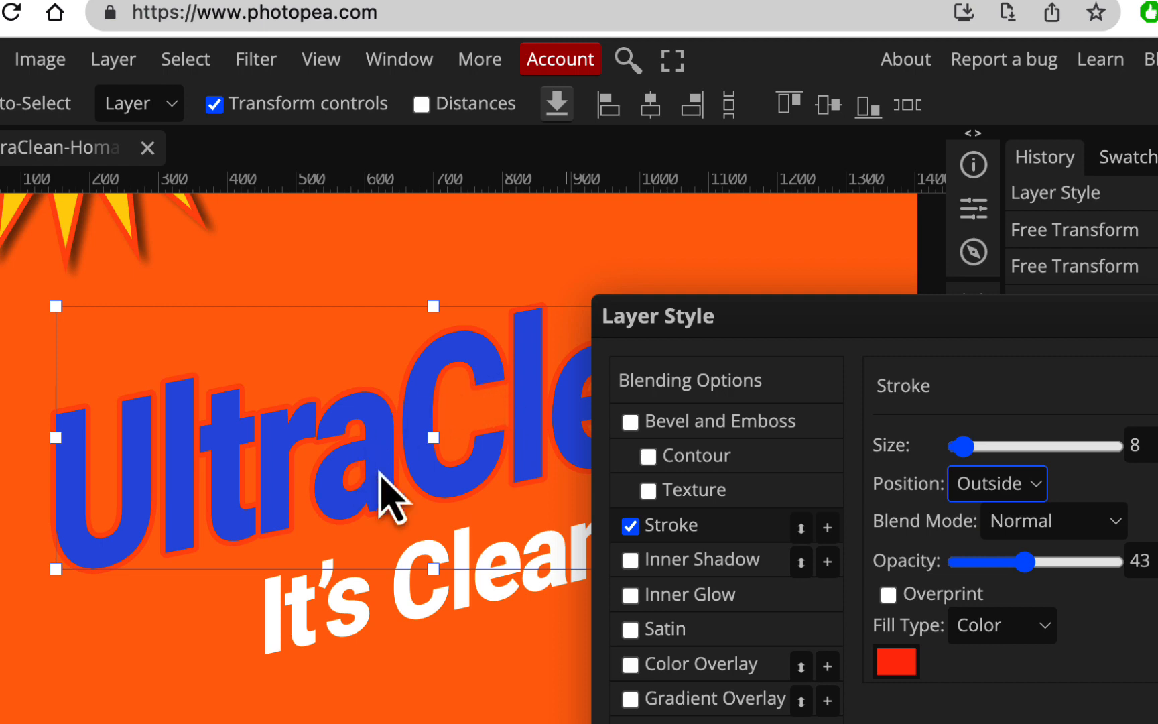
- Change the UltraClean stroke colour to orange f78c29
click(911, 680)
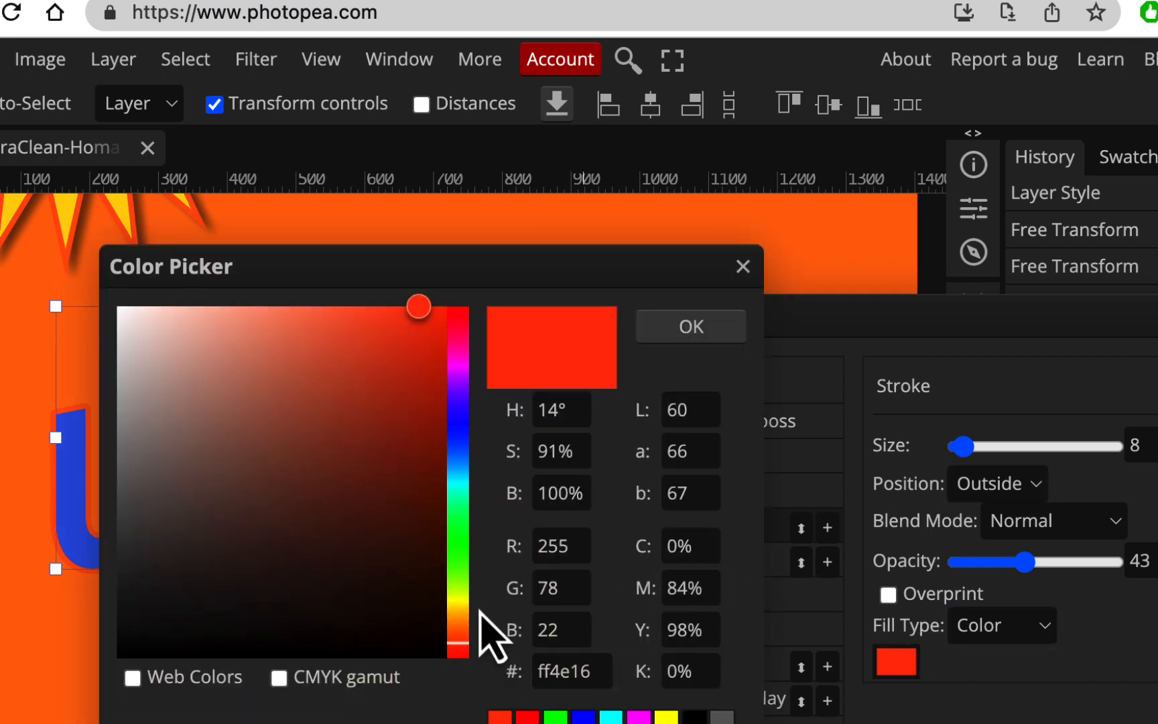
click(458, 614)
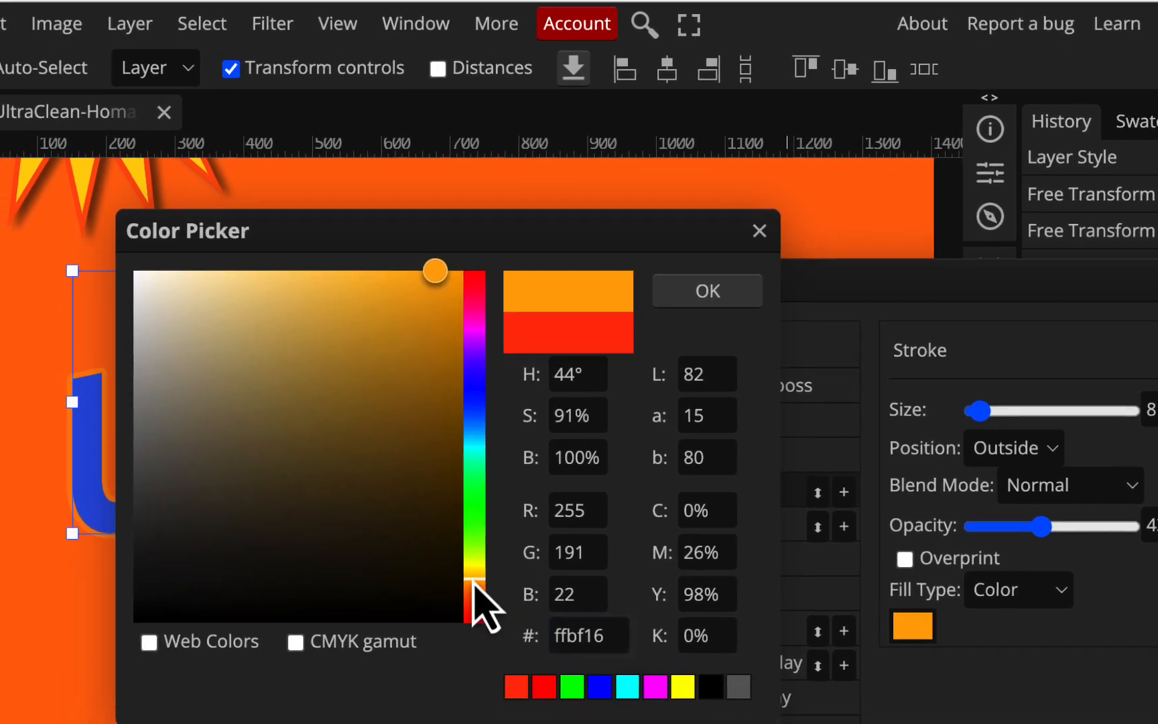
click(458, 614)
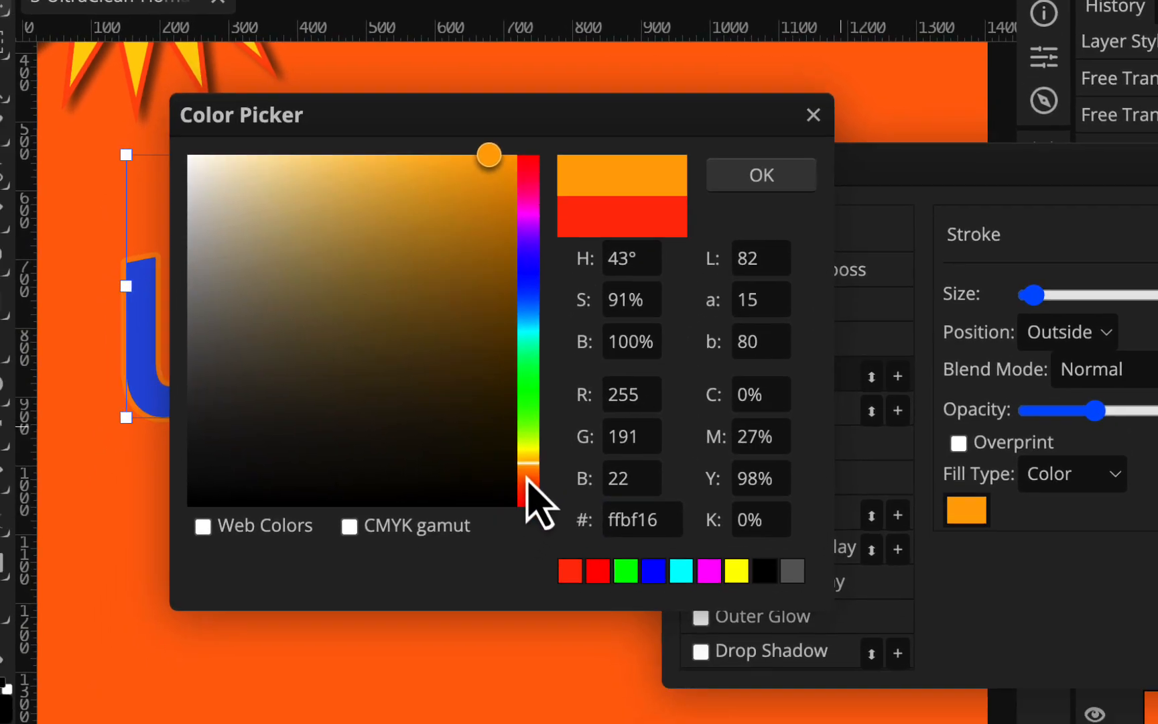
click(528, 476)
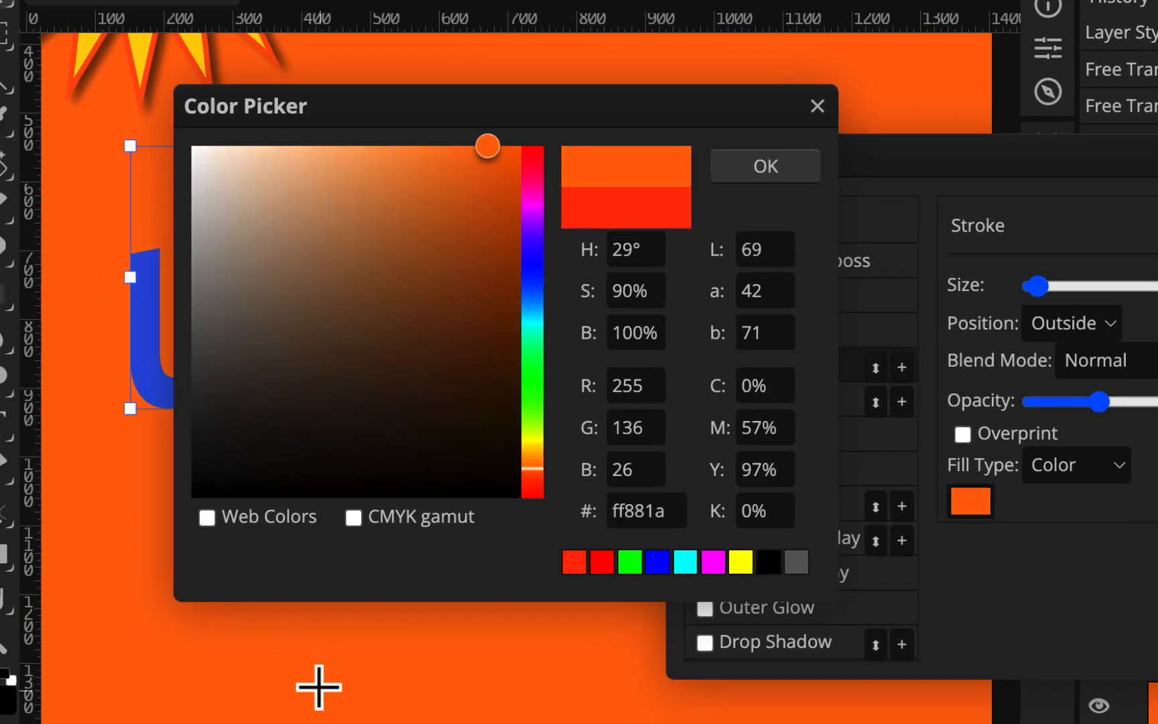
click(468, 157)
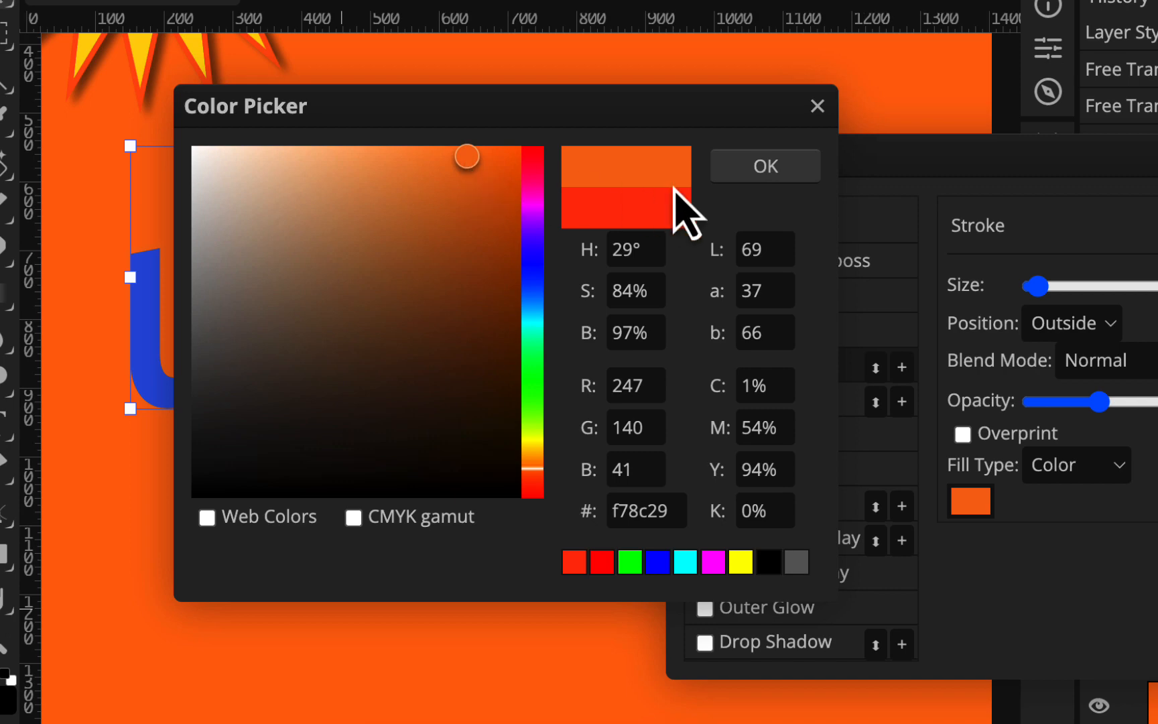
click(765, 166)
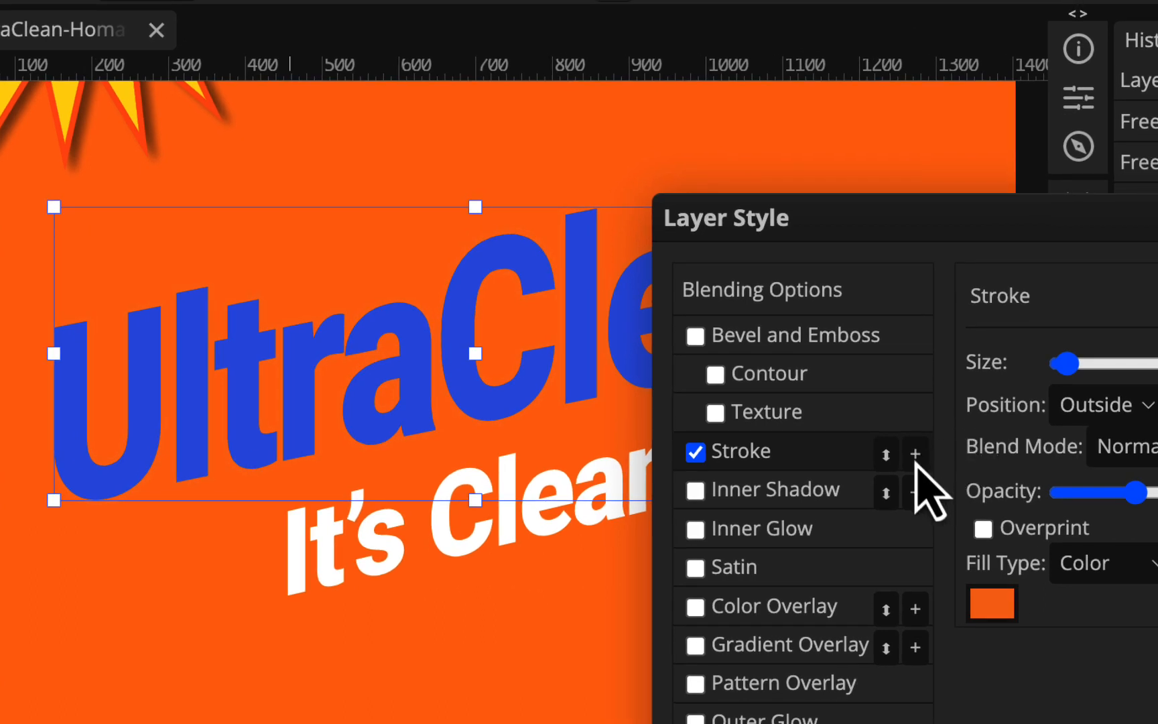
- Add a second Stroke effect to the UltraClean text and set the lower stroke's colour to white ffffff
click(915, 454)
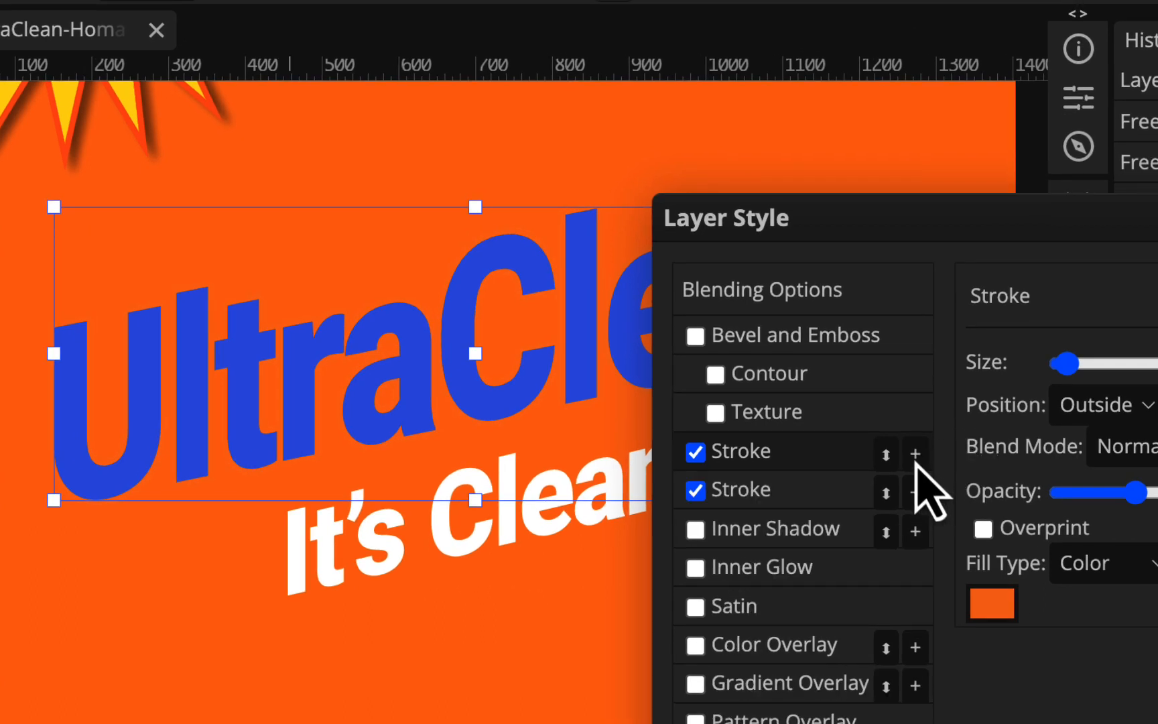
click(814, 488)
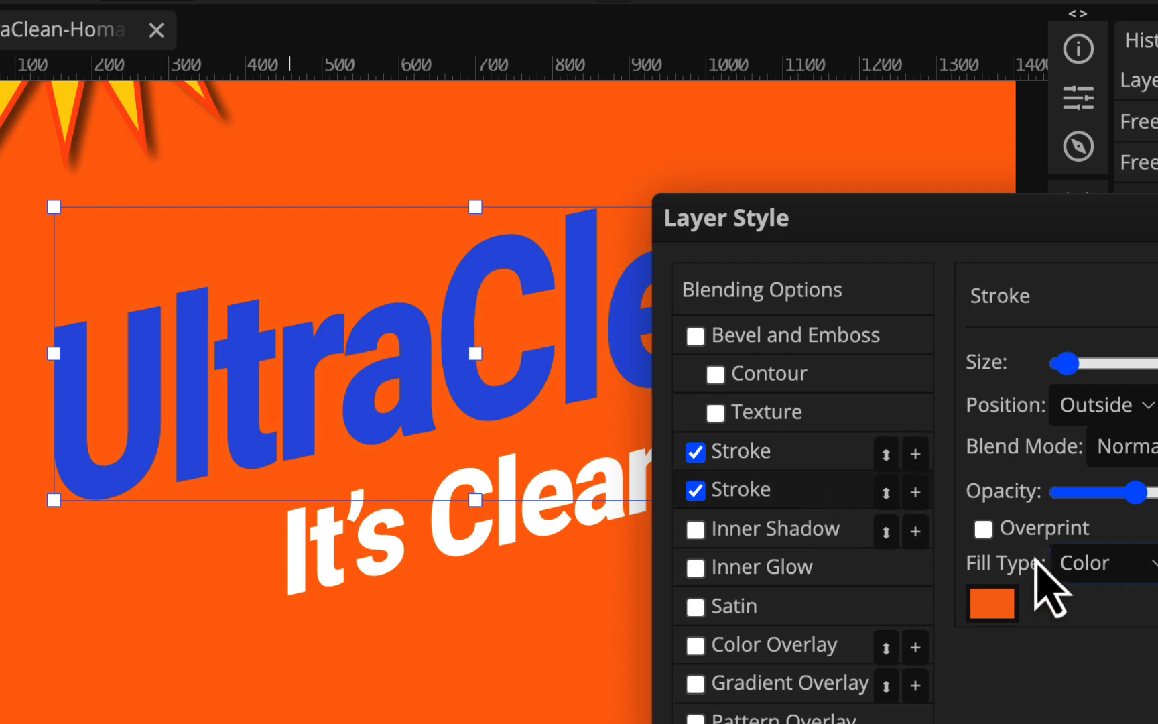
click(998, 606)
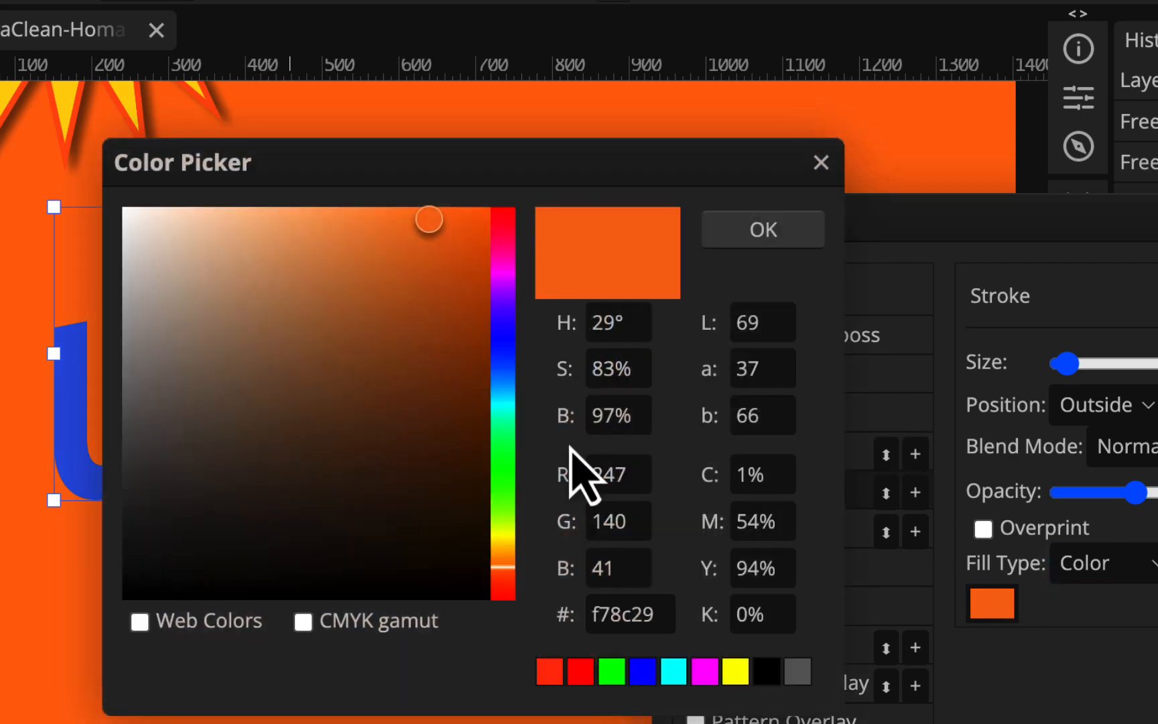
click(134, 223)
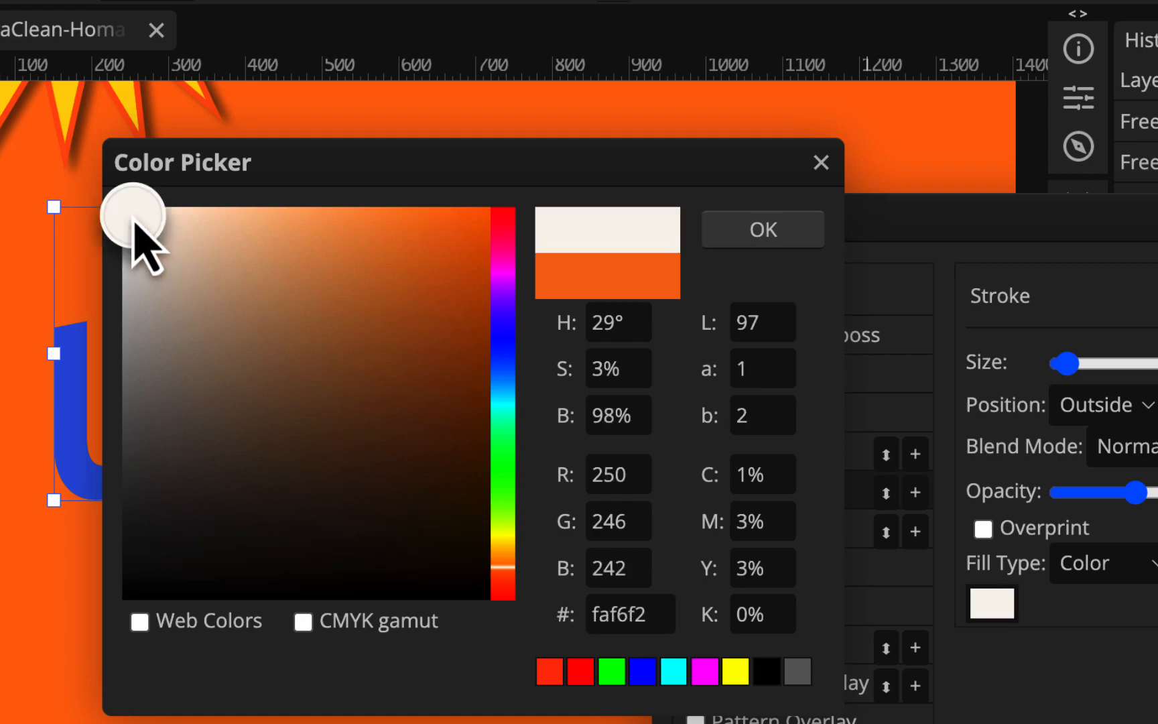
drag(134, 222, 119, 202)
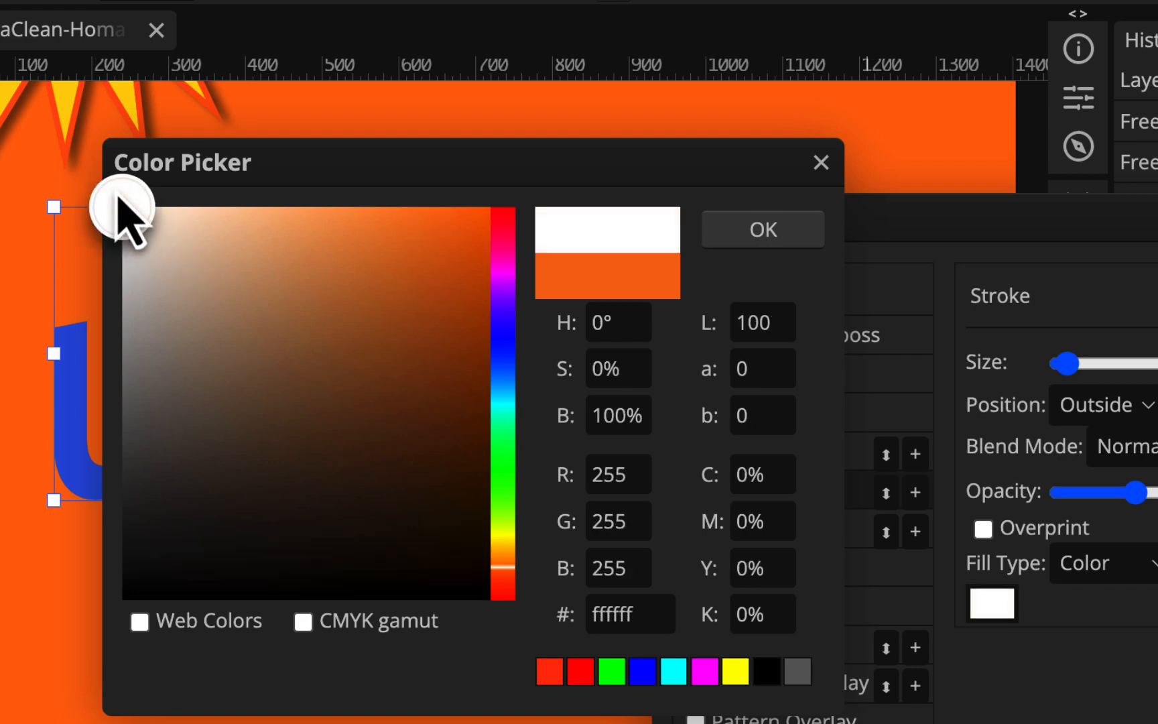
click(780, 226)
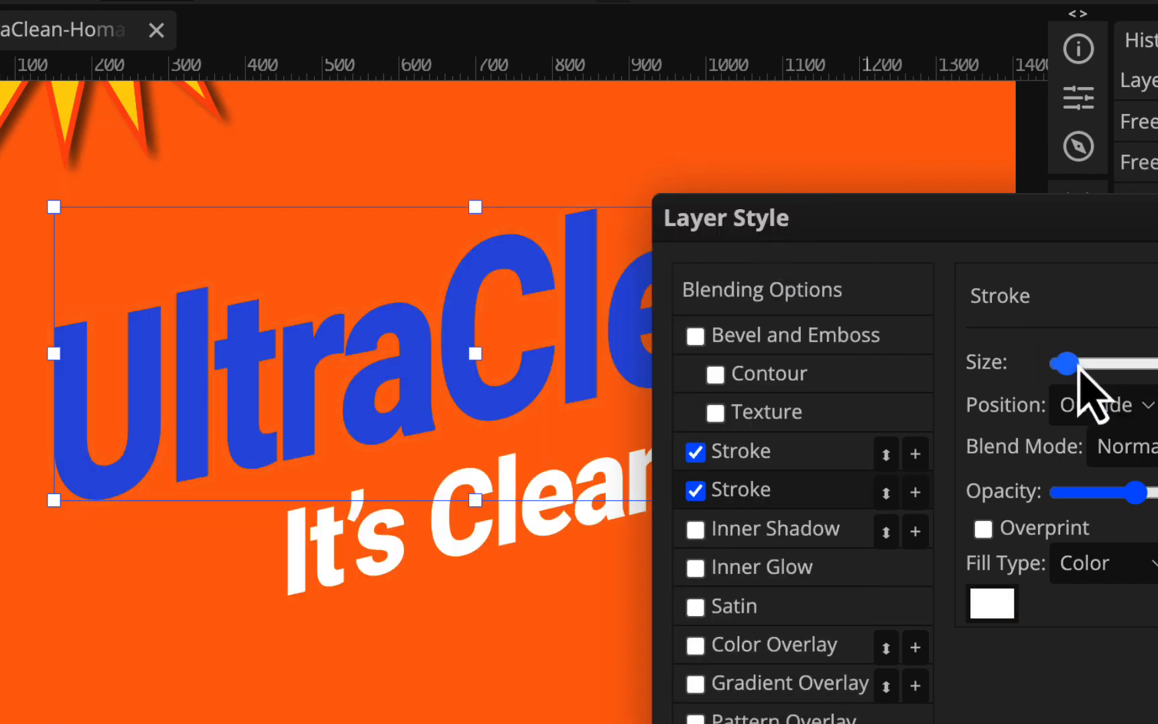
- Set the white stroke's opacity to 100% and thicken it to somewhat under 38 px so it outlines the orange stroke
mouse_move(1078, 367)
mouse_down()
mouse_move(1118, 365)
mouse_move(1094, 369)
mouse_up()
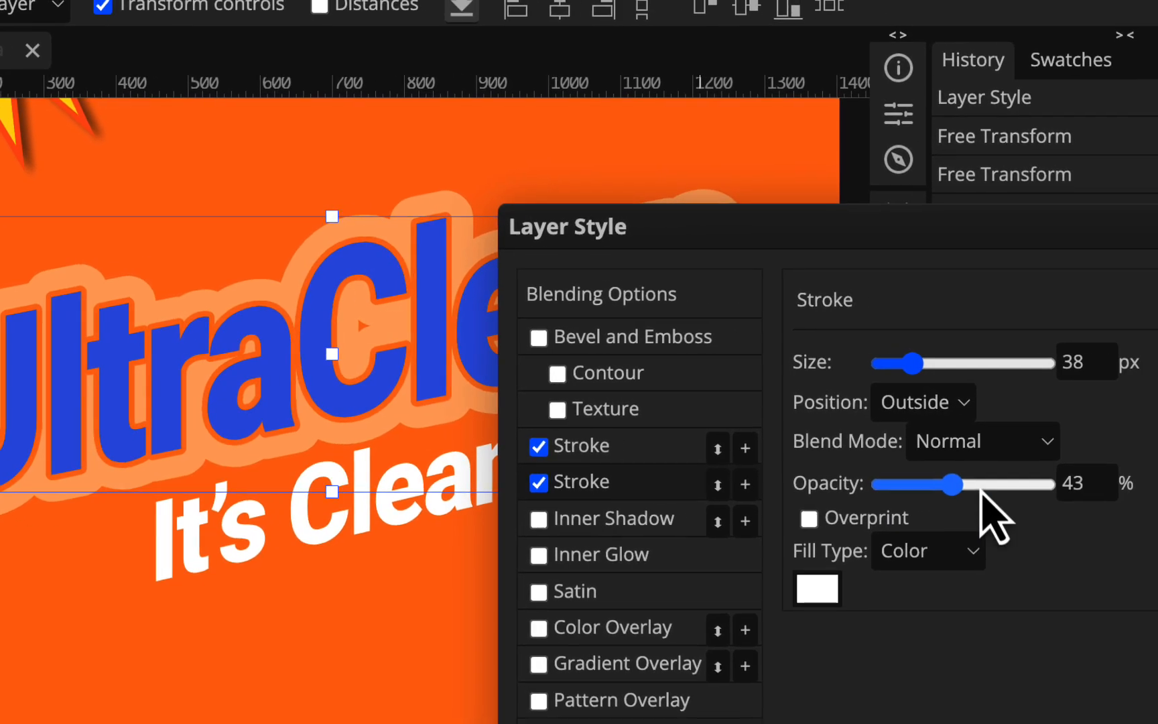
drag(980, 491, 1063, 490)
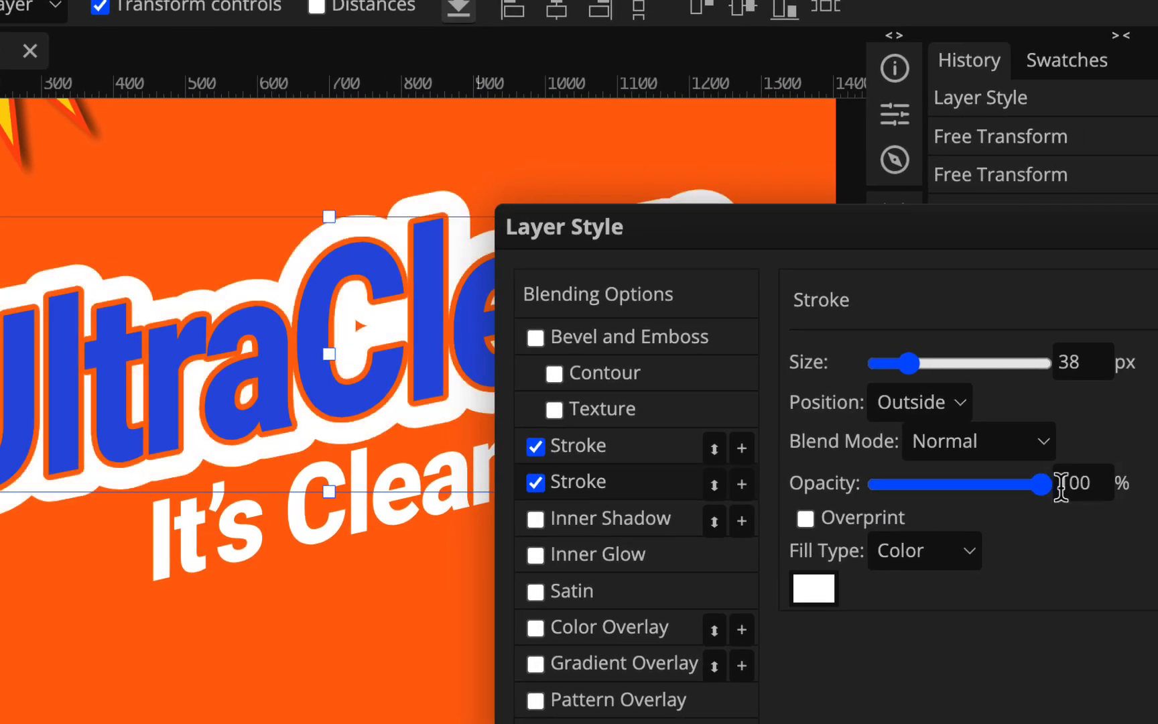
click(1063, 488)
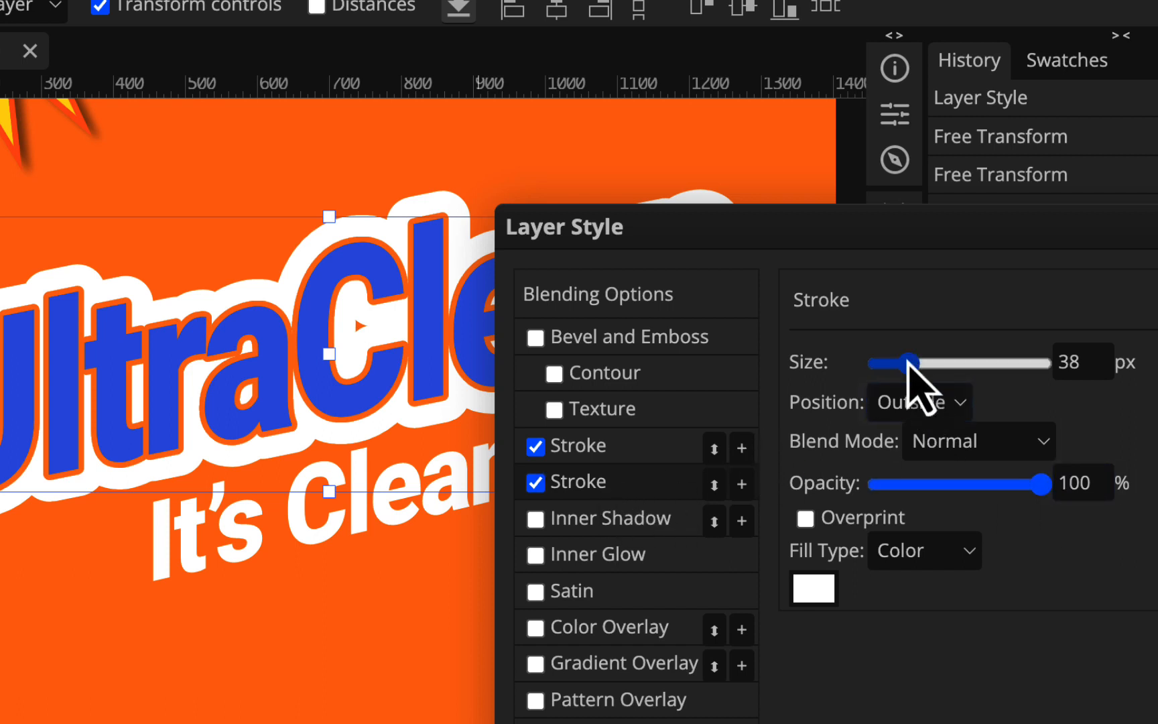
drag(906, 365, 898, 366)
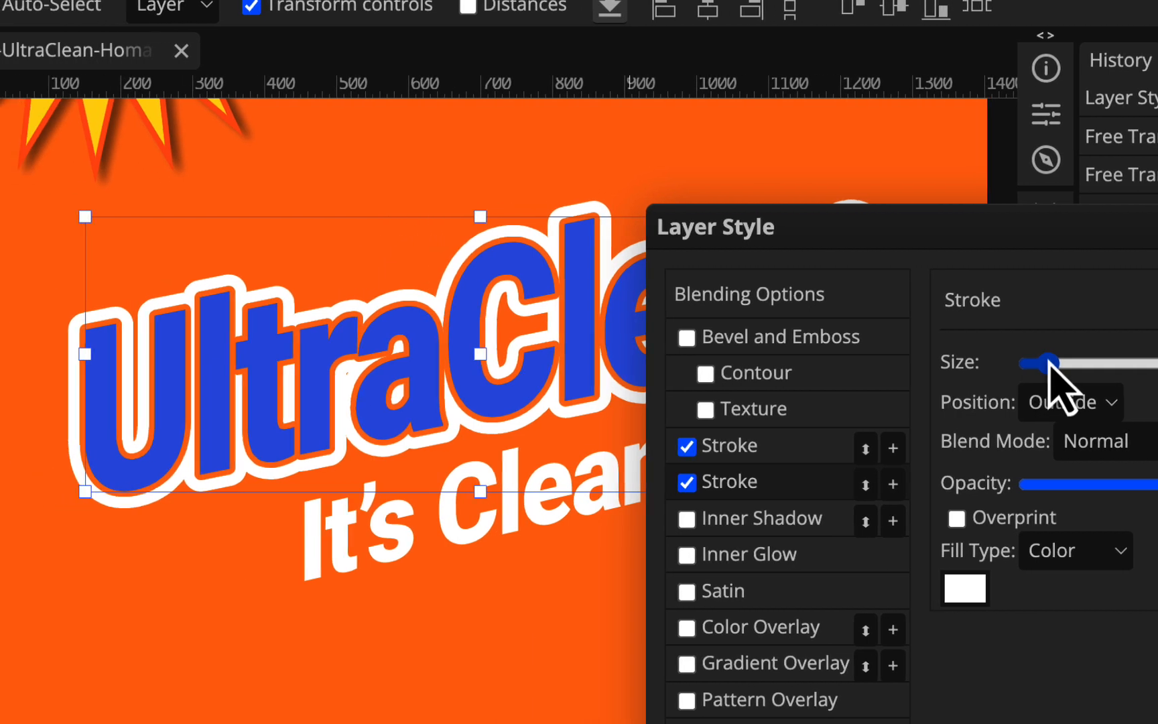
- Move the Layer Style dialog clear of the text and set the inner orange stroke's opacity to between 70 and 80%
drag(975, 241, 1157, 317)
drag(1067, 303, 961, 153)
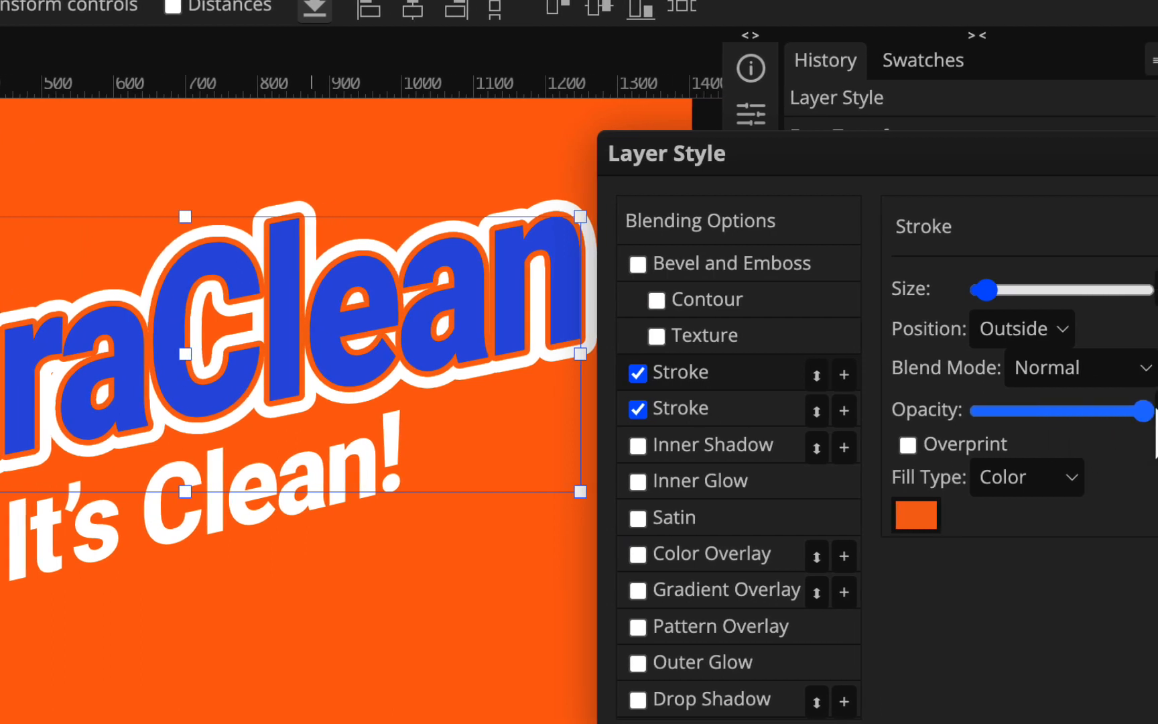
drag(1138, 410, 1110, 411)
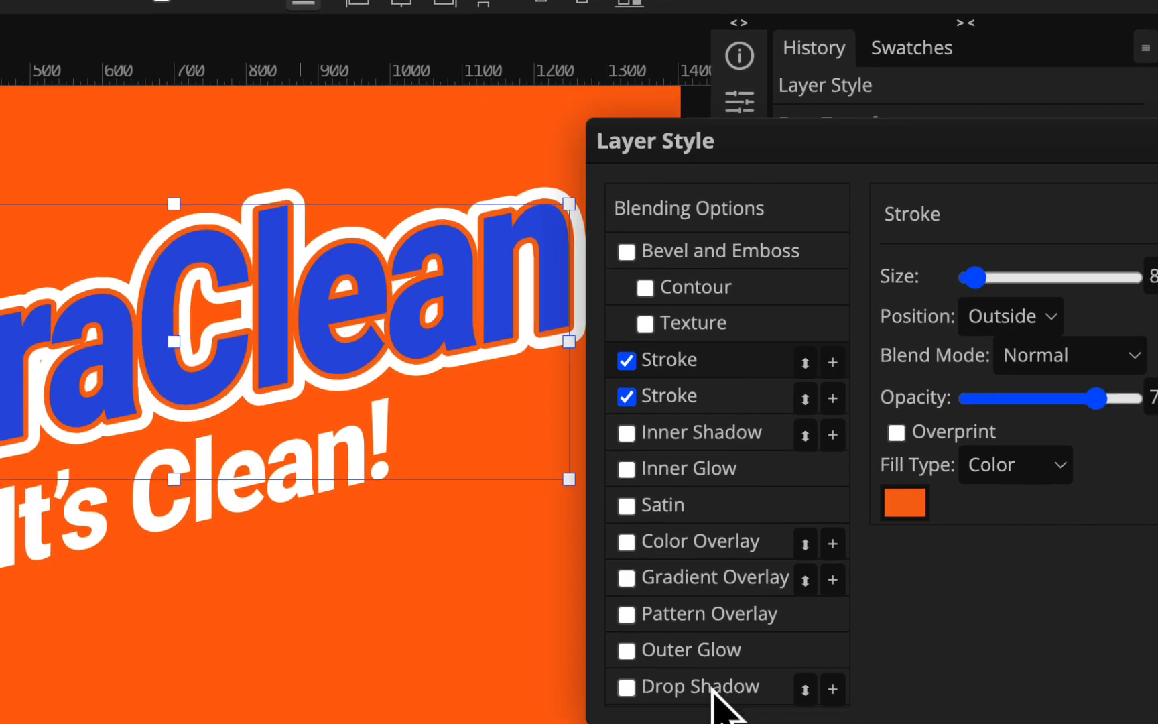
- Add a Drop Shadow to the UltraClean text with increased distance and size, and set its angle to 138°
click(723, 698)
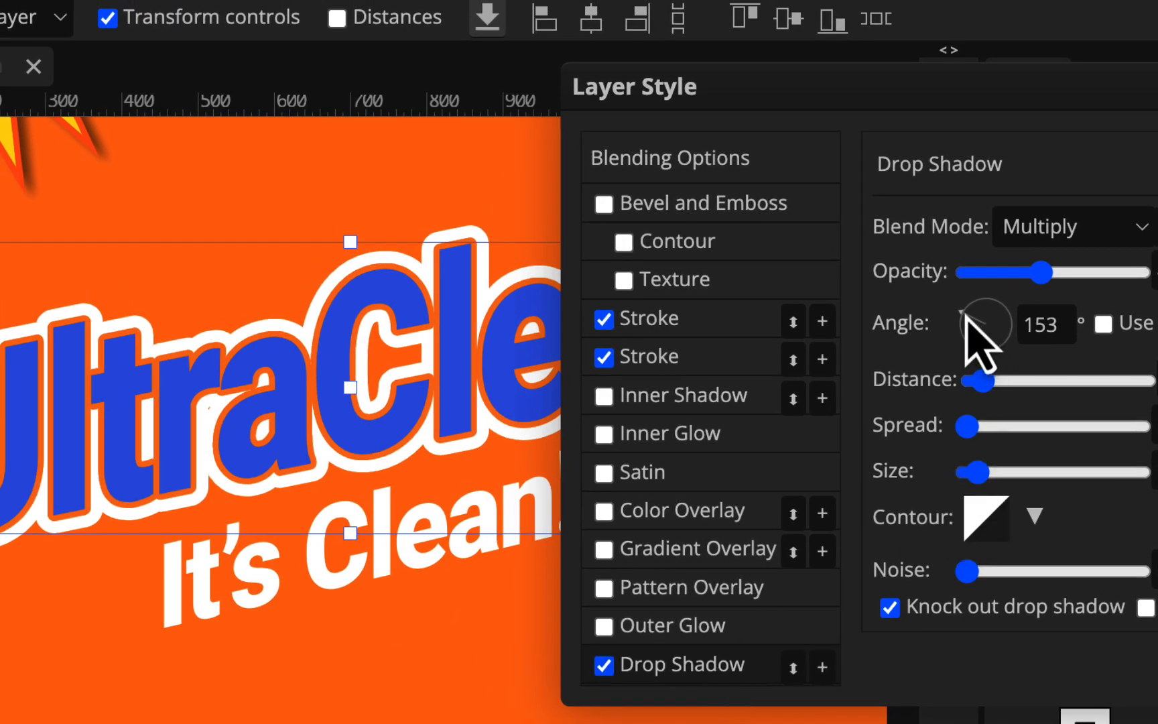
drag(979, 339, 1041, 380)
click(1029, 472)
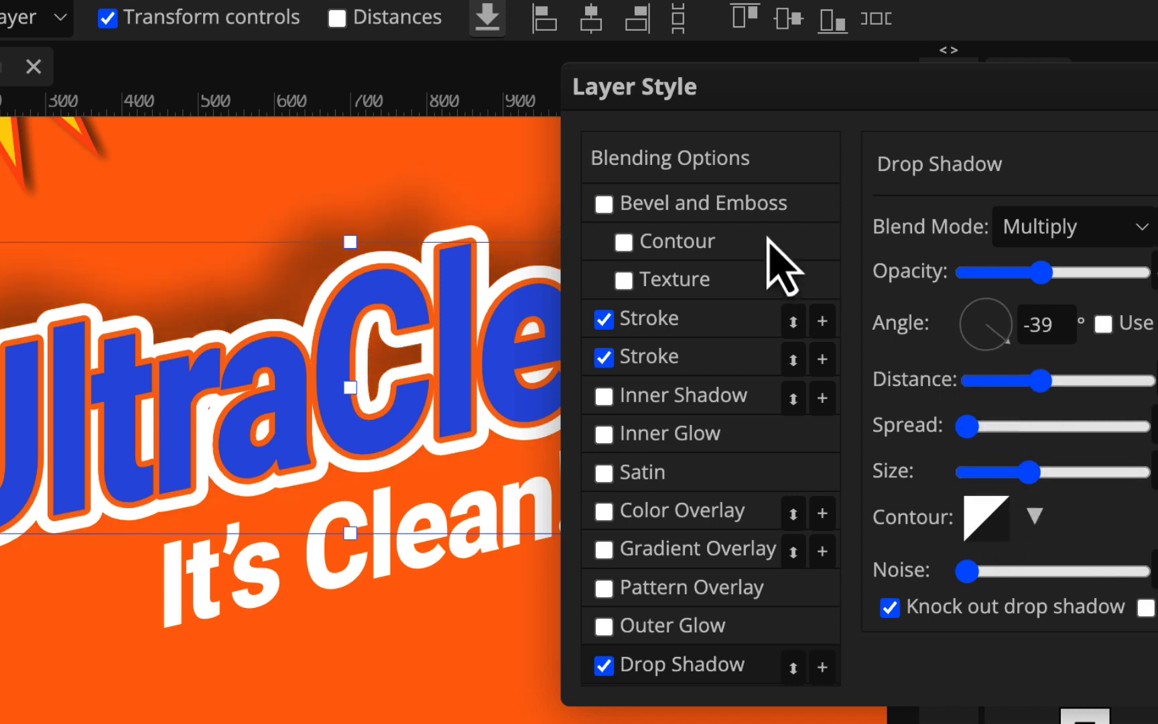
drag(766, 96, 978, 111)
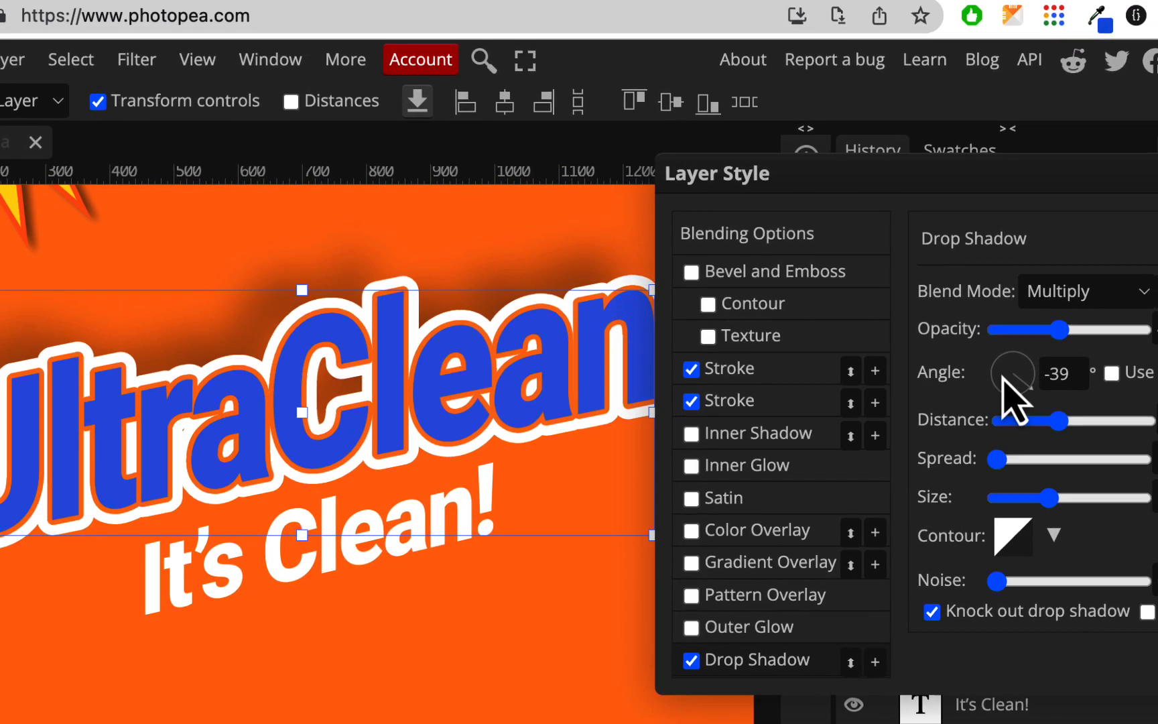
drag(1032, 369, 983, 348)
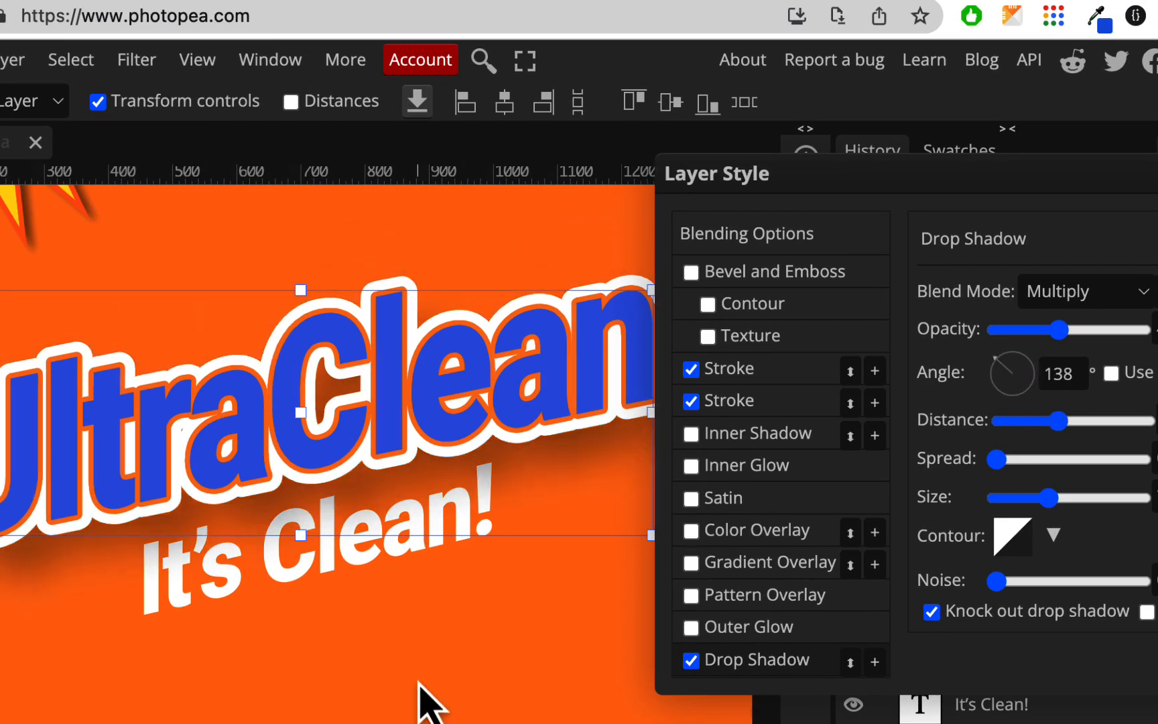
- Reduce the drop shadow's distance and size to give a tighter, moderately soft shadow behind the UltraClean text
scroll(427, 698, right, 4)
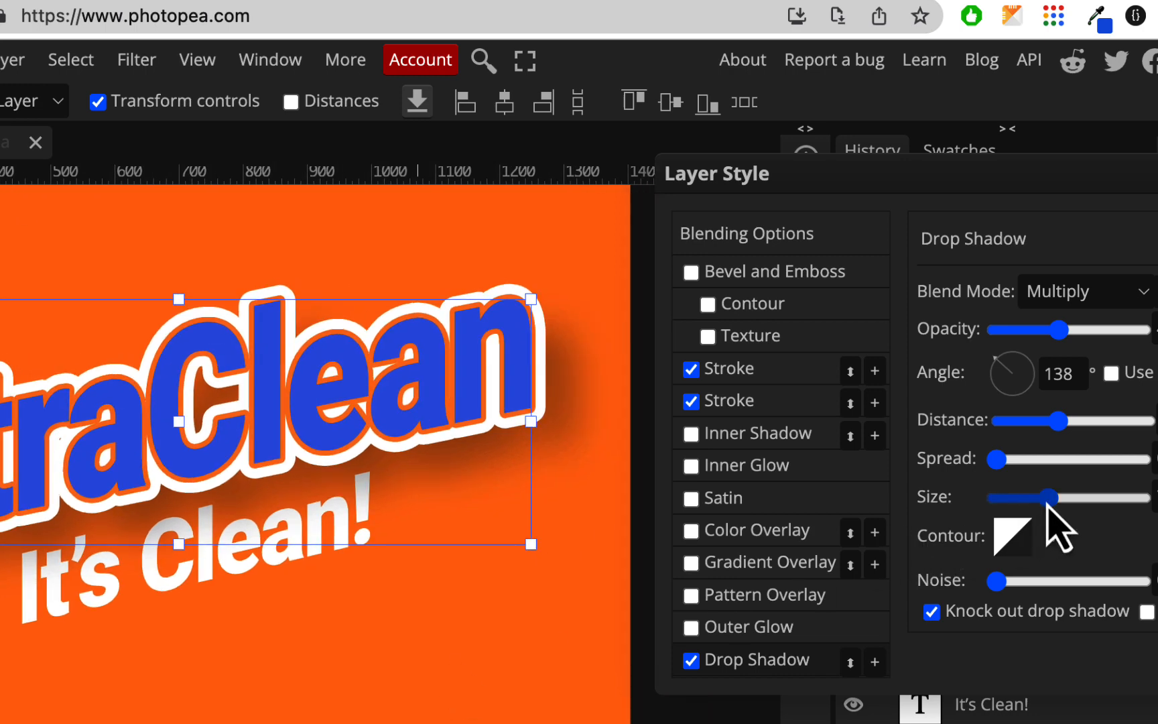
drag(1048, 502, 1005, 504)
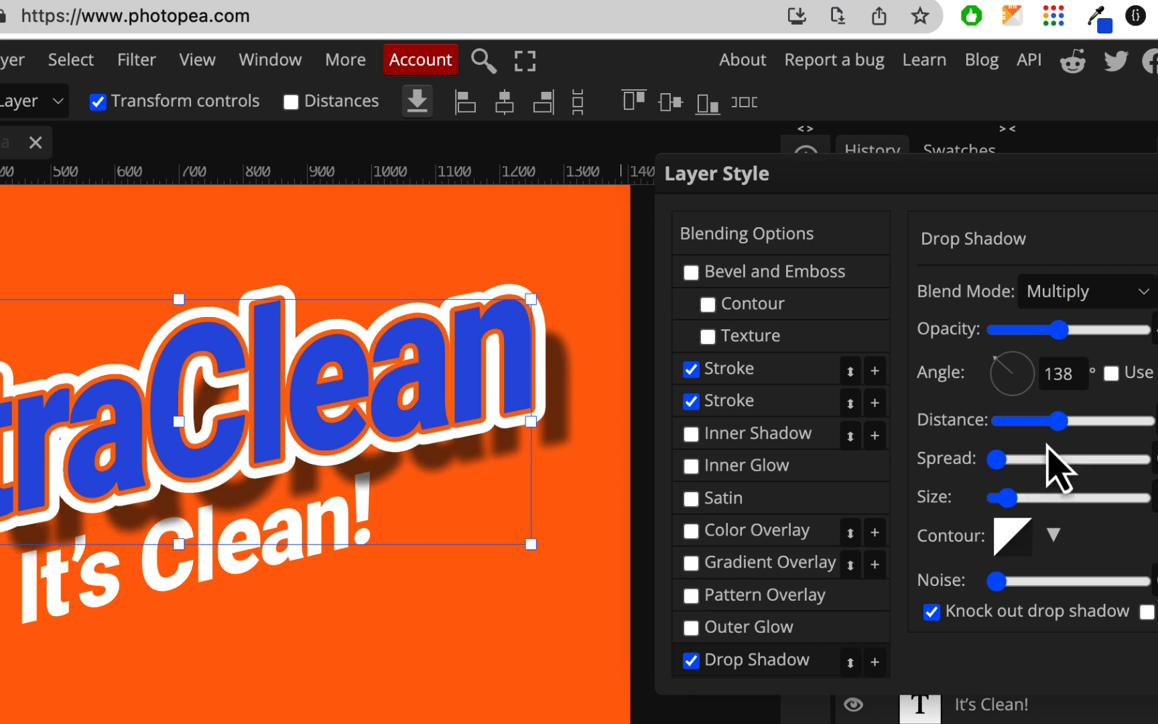
drag(1060, 421, 1036, 423)
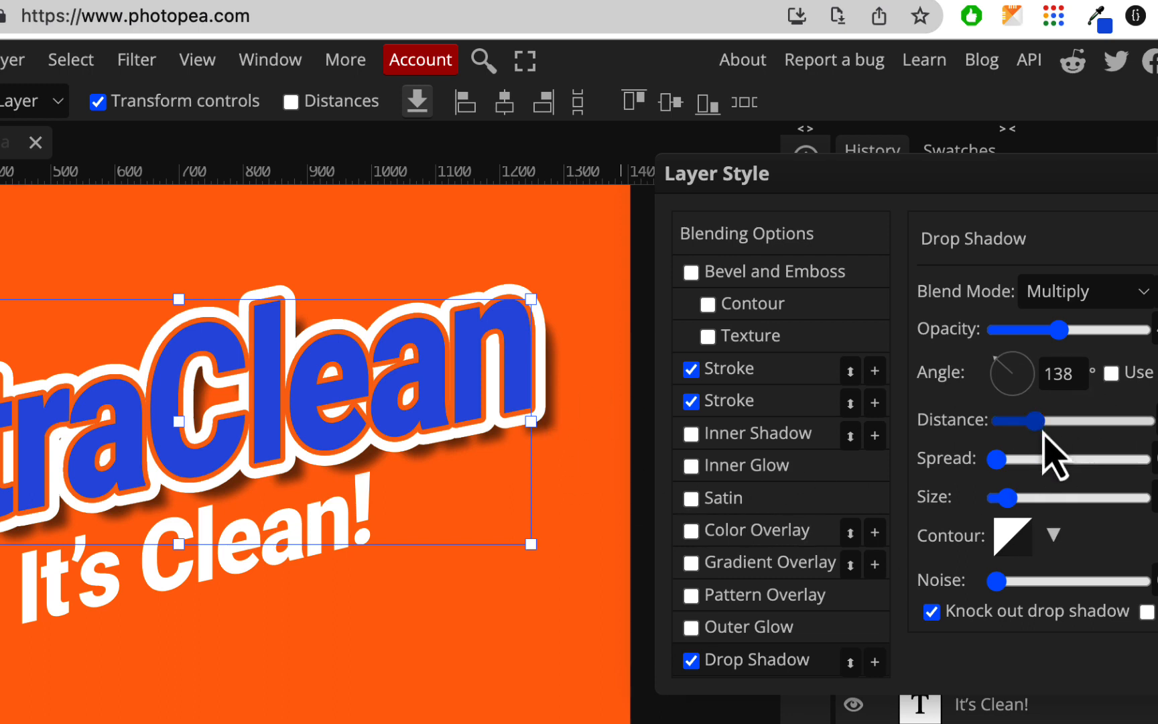
drag(1018, 501, 1030, 503)
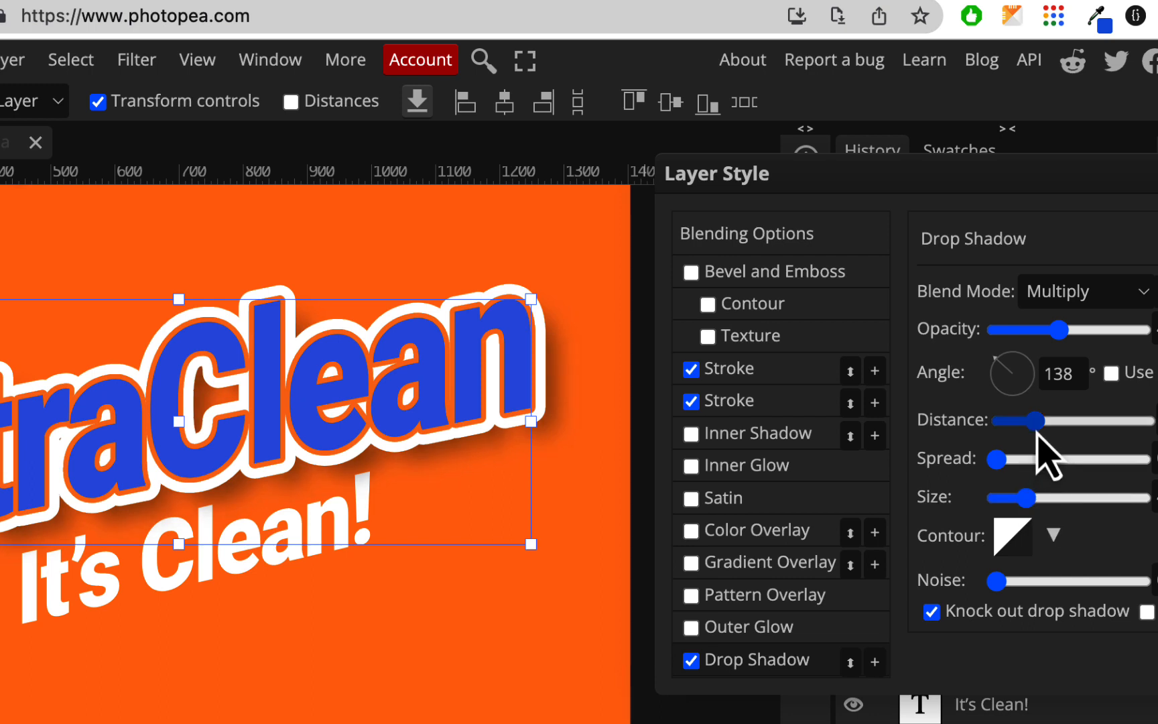
drag(1038, 426, 1040, 423)
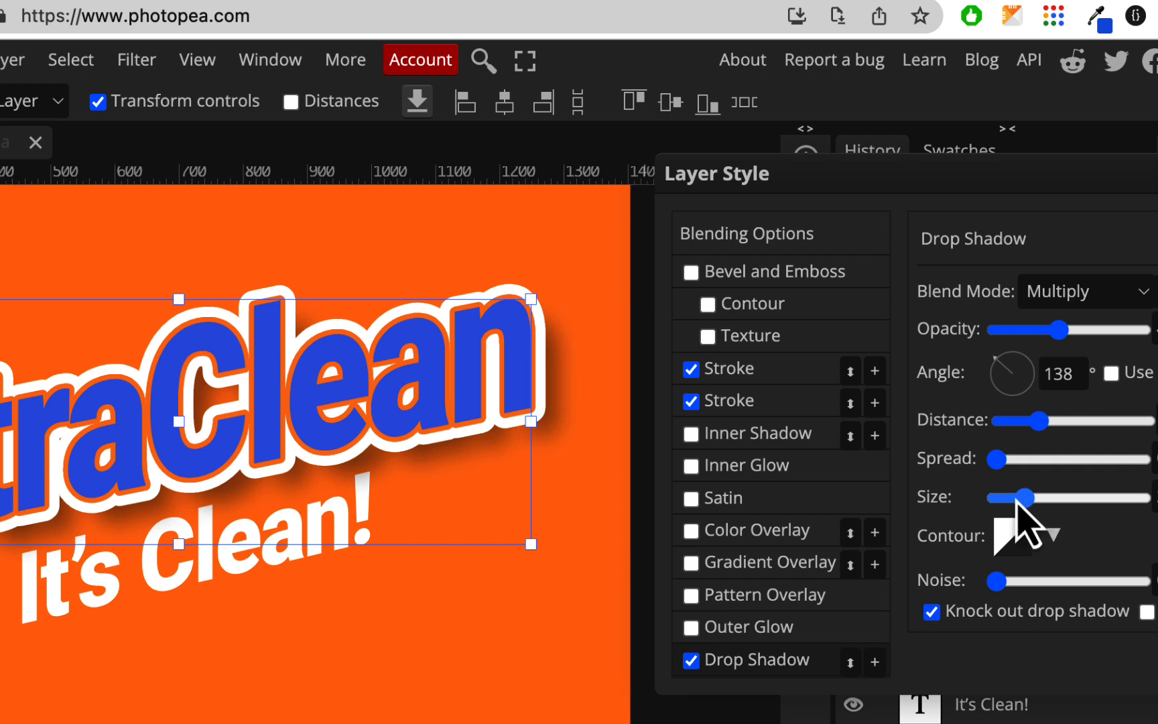
click(1017, 499)
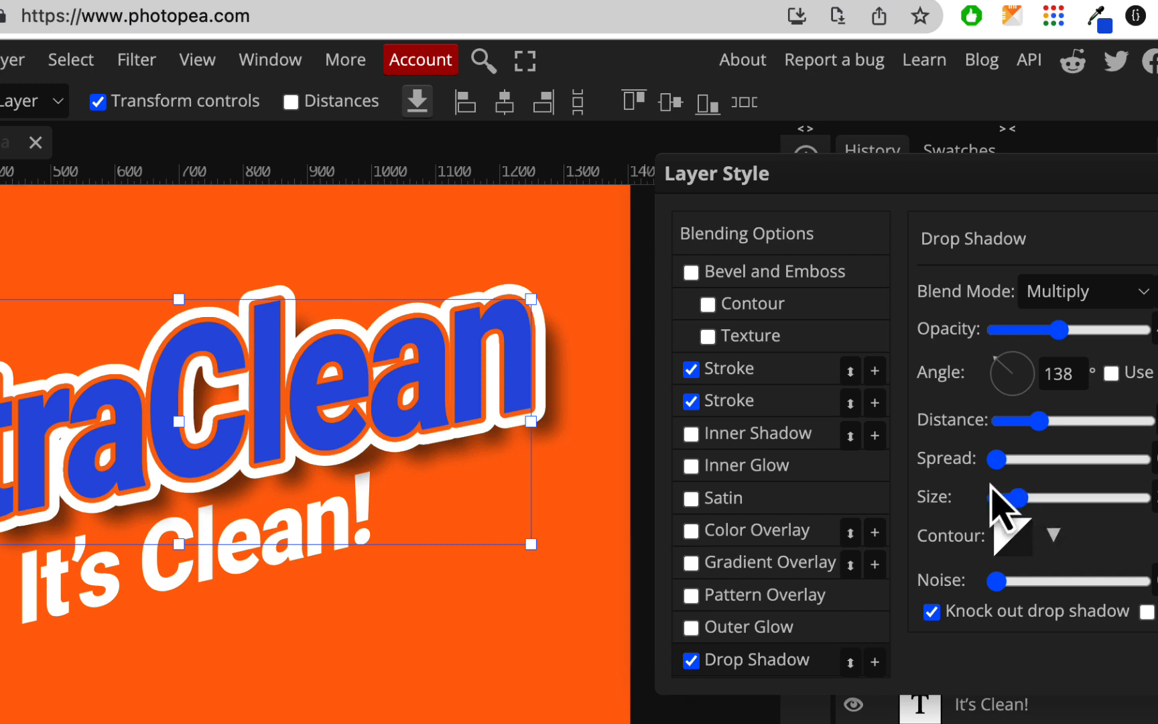
- Add a smooth Inner Bevel effect with Texture enabled to the UltraClean text
click(823, 274)
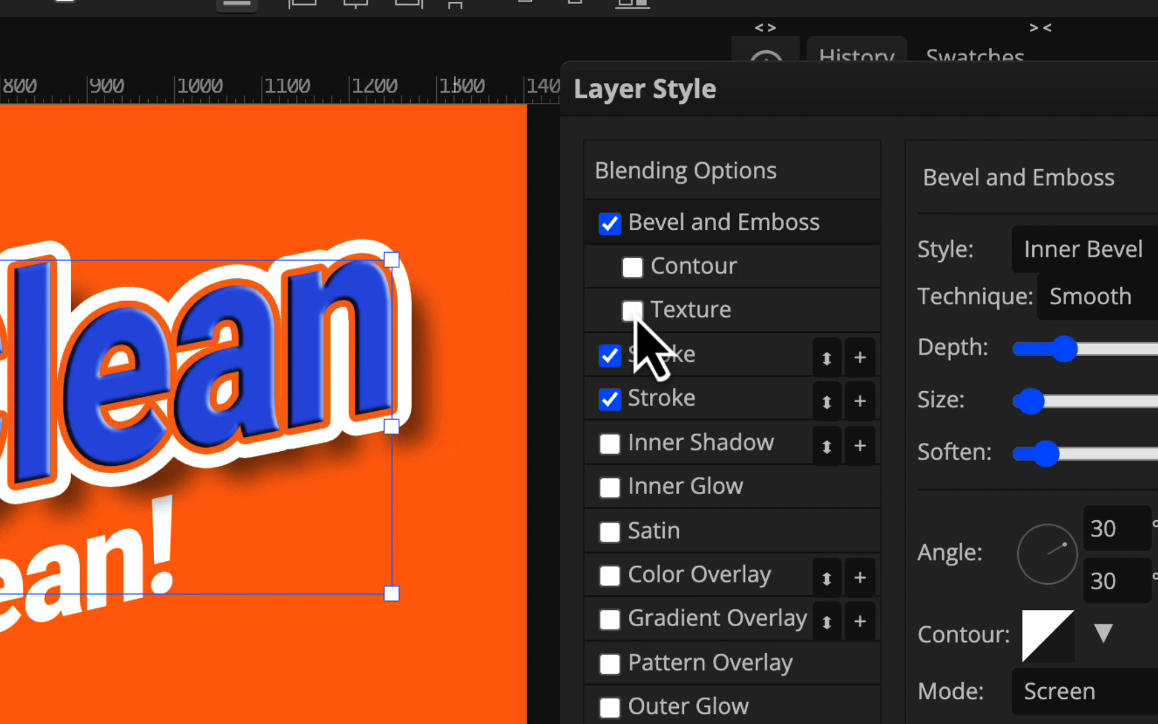
click(637, 320)
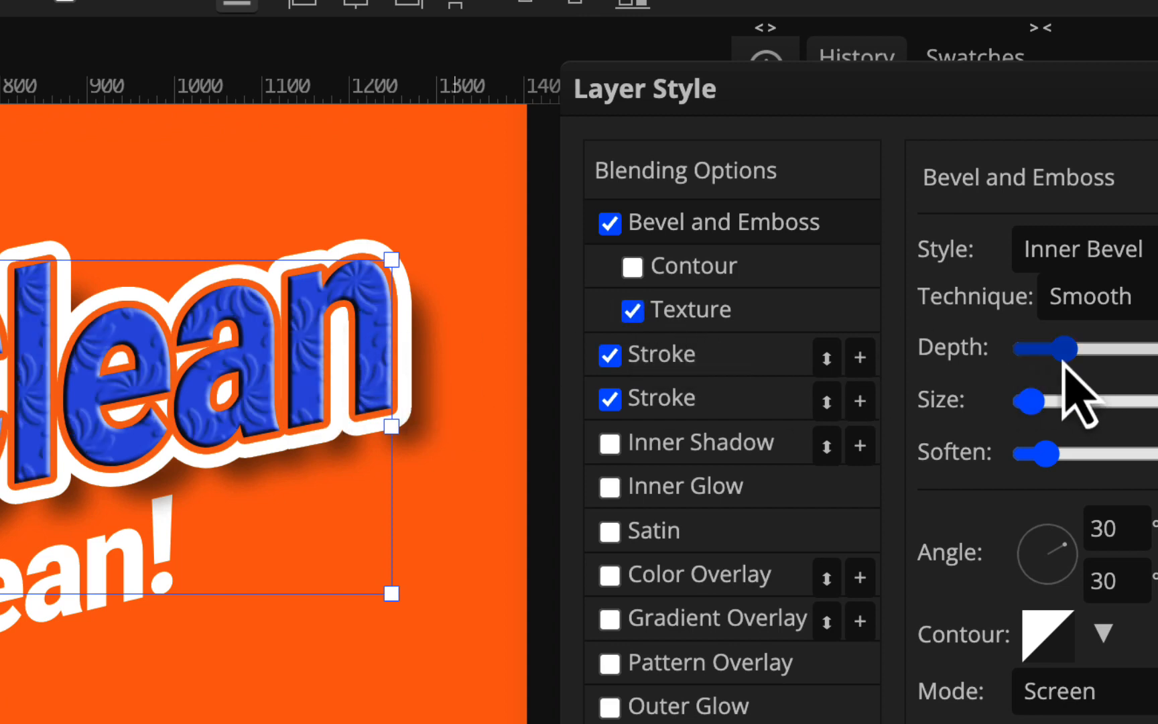
drag(1063, 361, 756, 319)
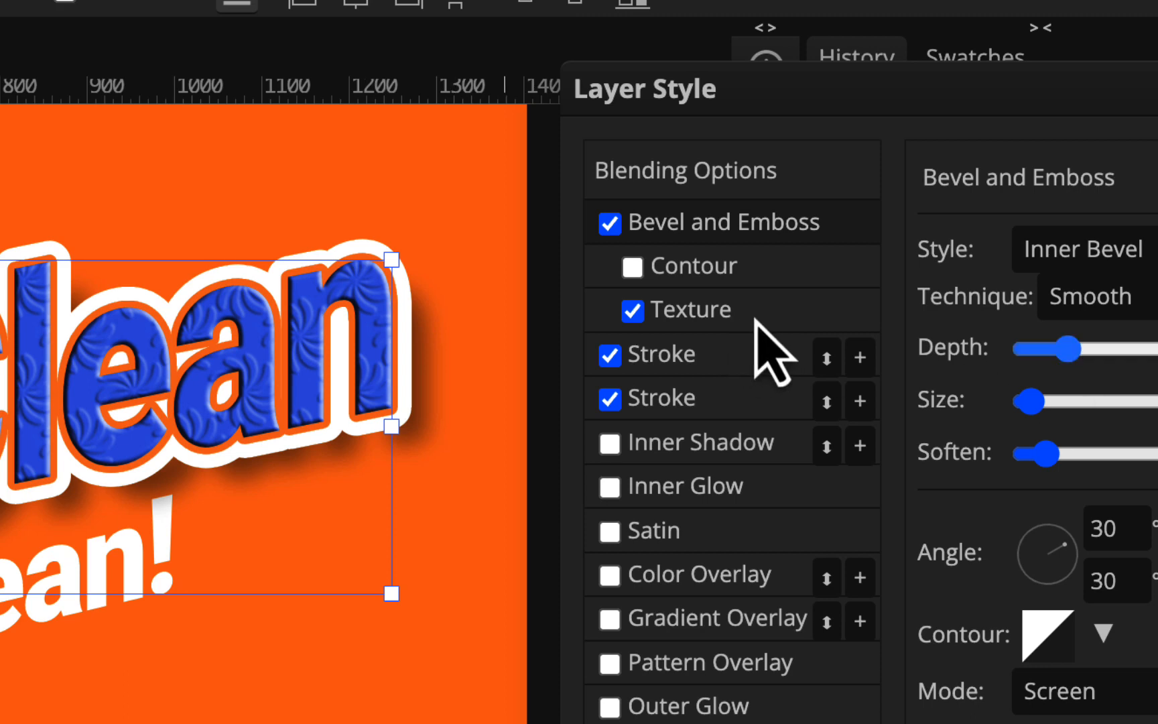
- Compare preset patterns for the UltraClean bevel texture, choose the tan floral pattern, and slightly lower the texture depth
click(694, 307)
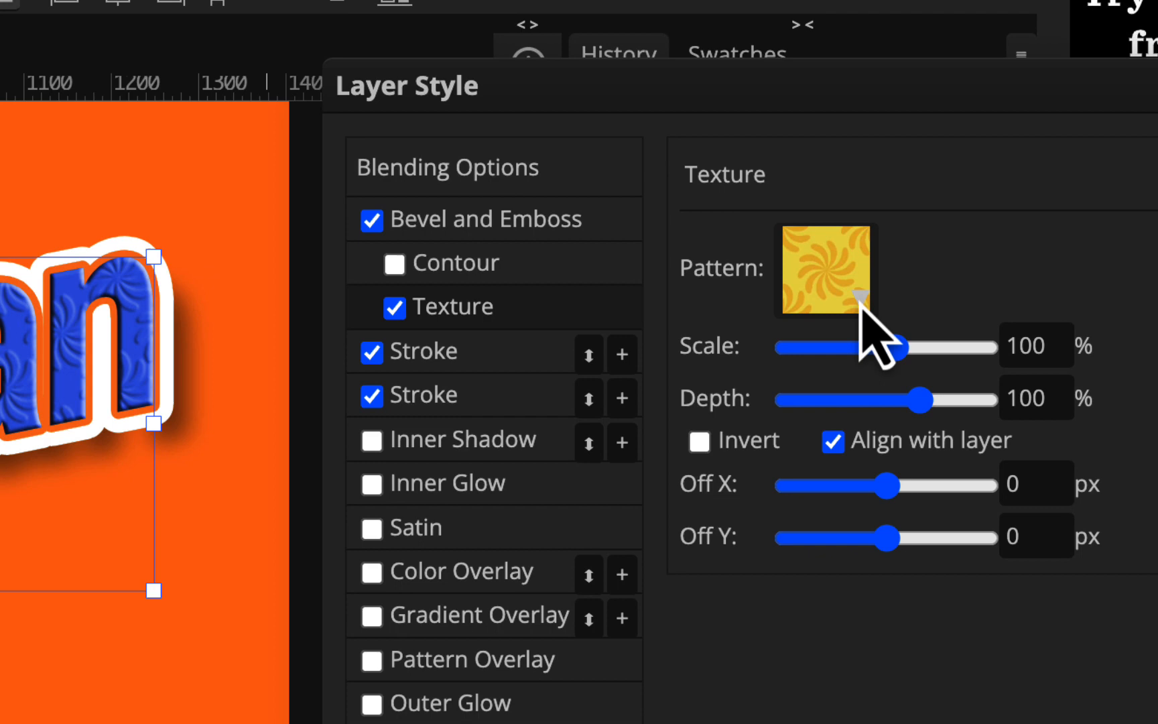
click(1098, 303)
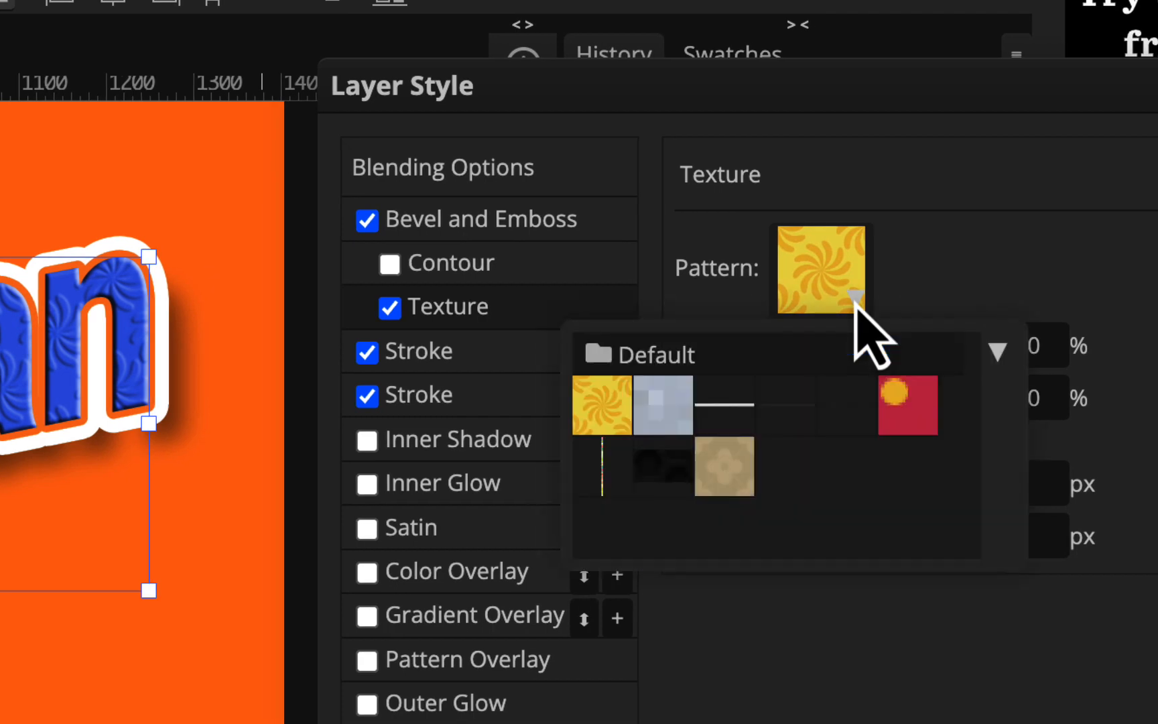
click(663, 404)
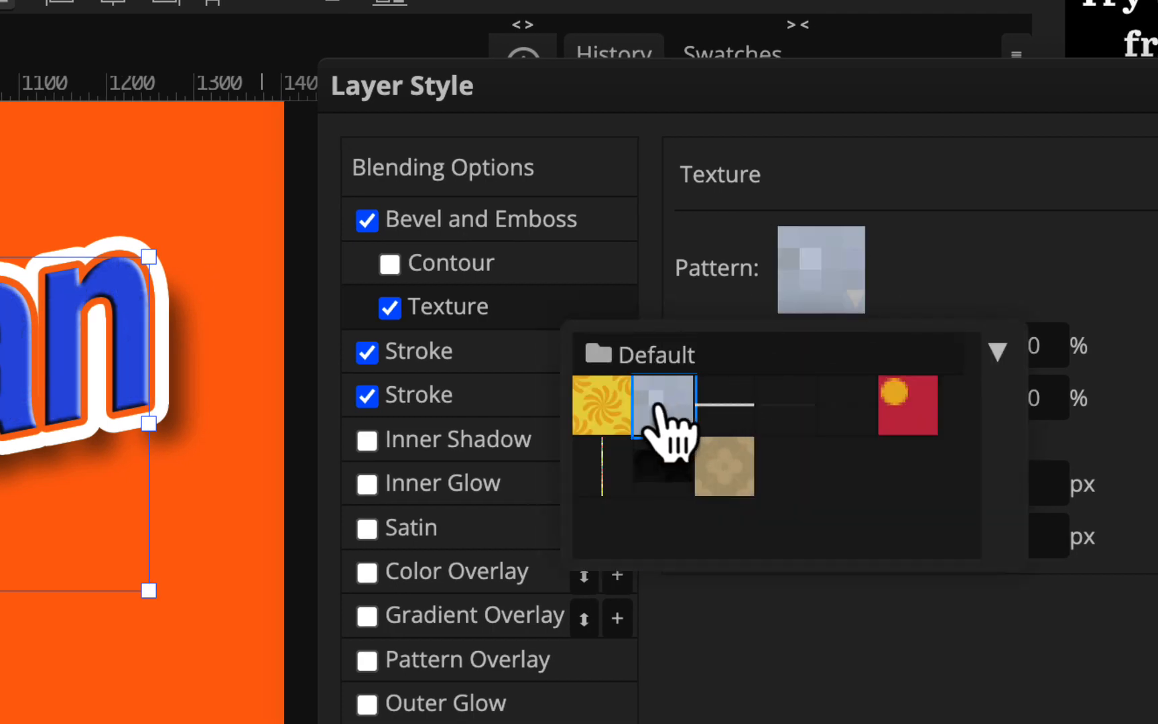
click(727, 470)
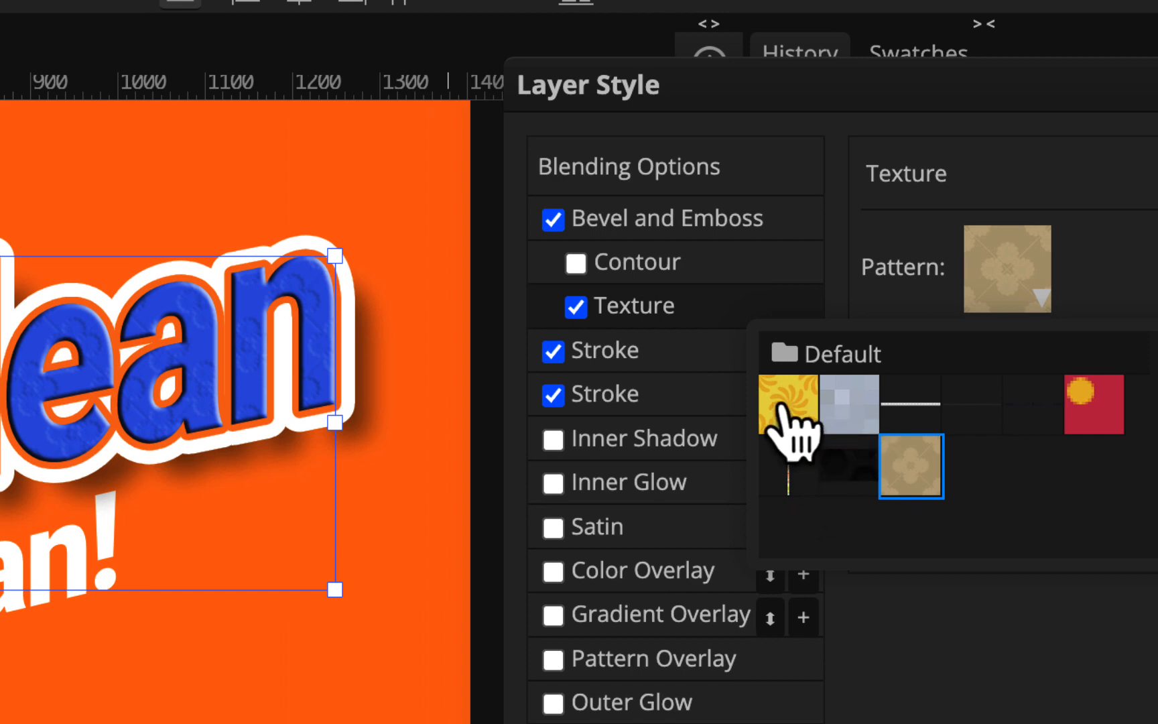
click(789, 426)
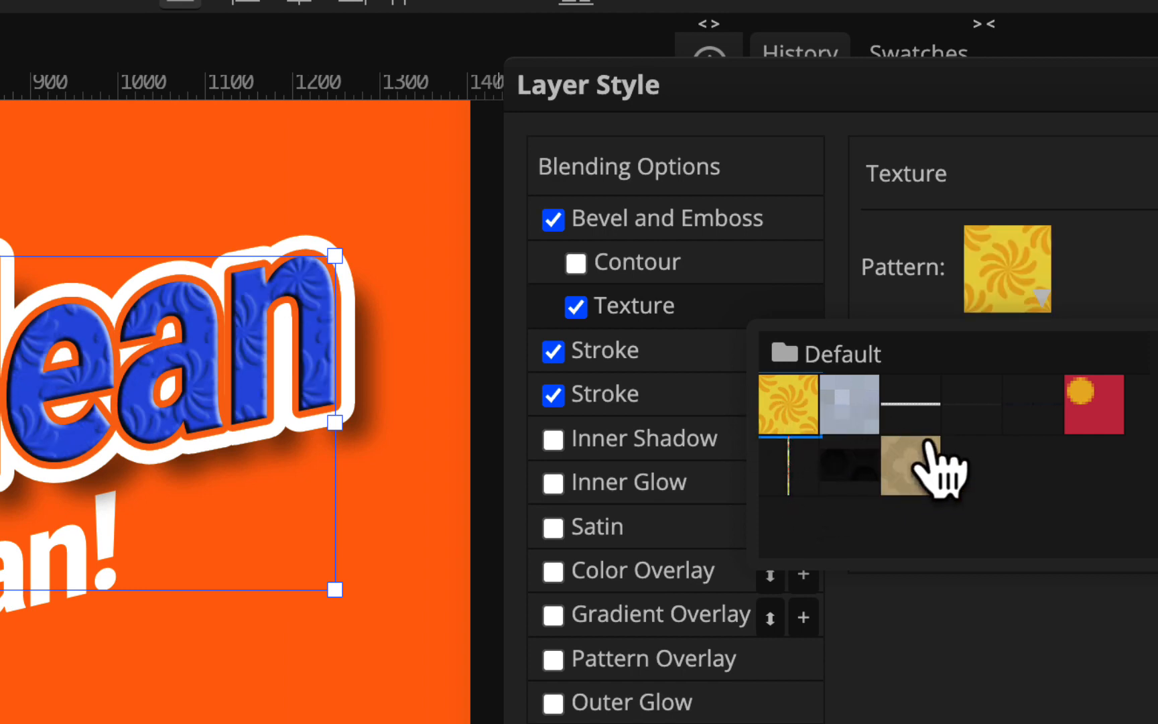
click(858, 401)
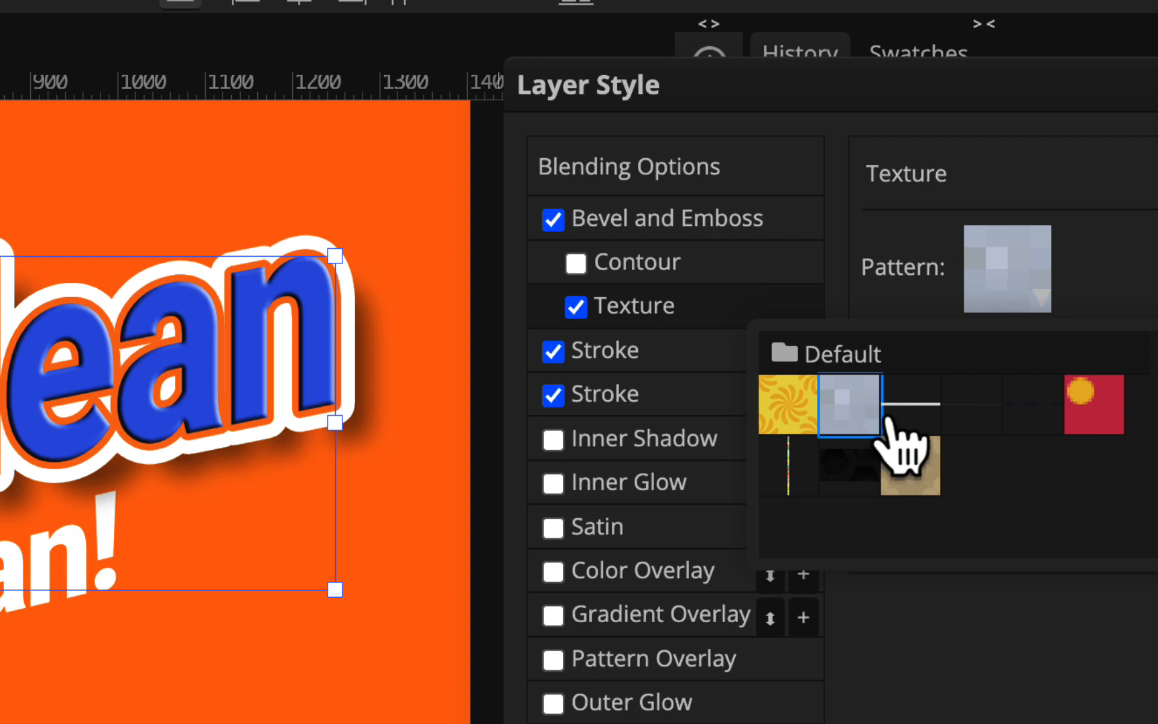
click(927, 499)
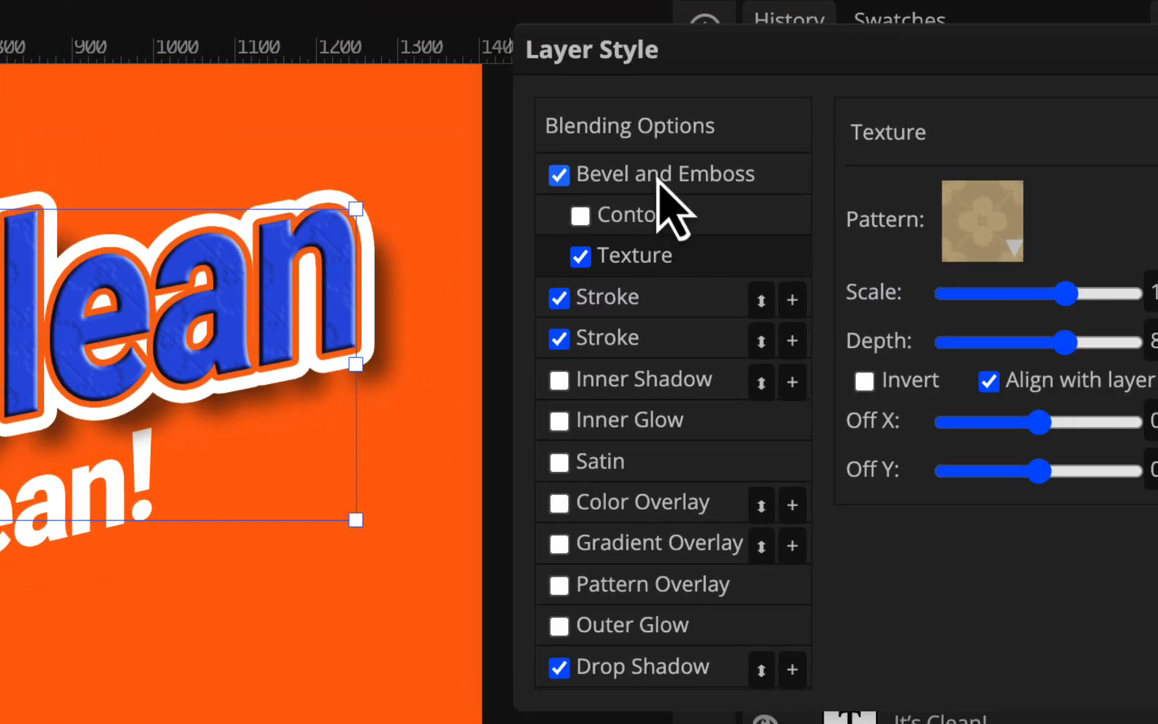
- Set the UltraClean text's Bevel and Emboss to a soften of 6 px and a depth of 395%
click(661, 179)
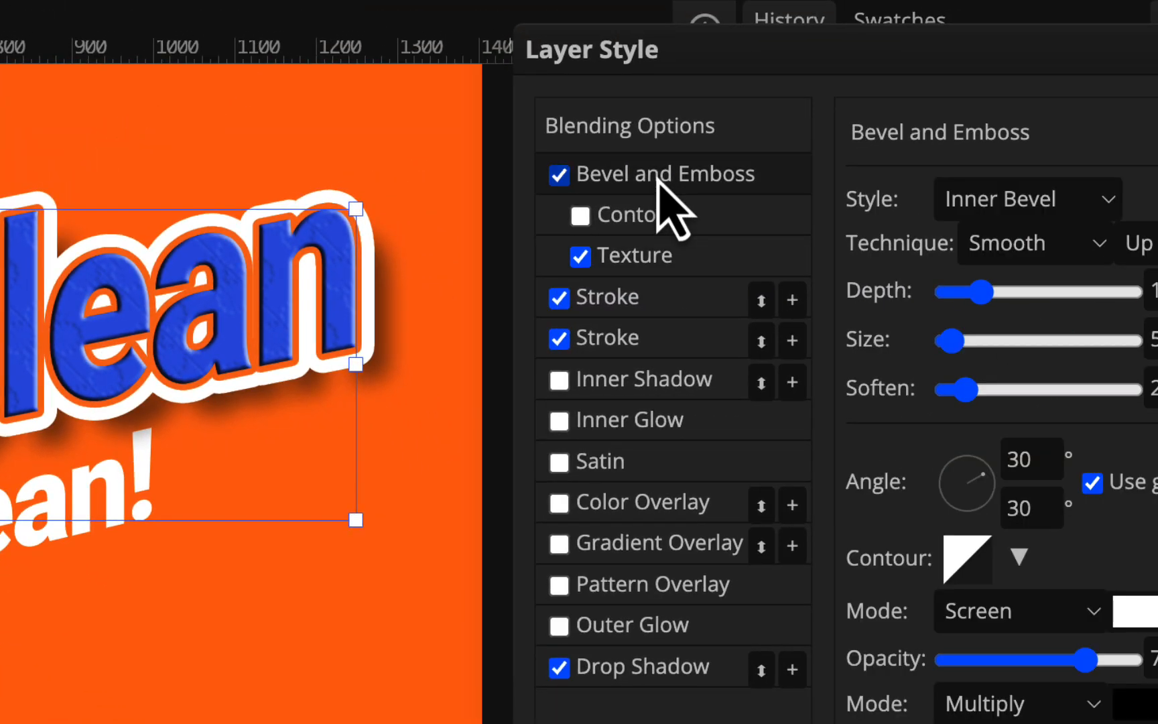
click(996, 394)
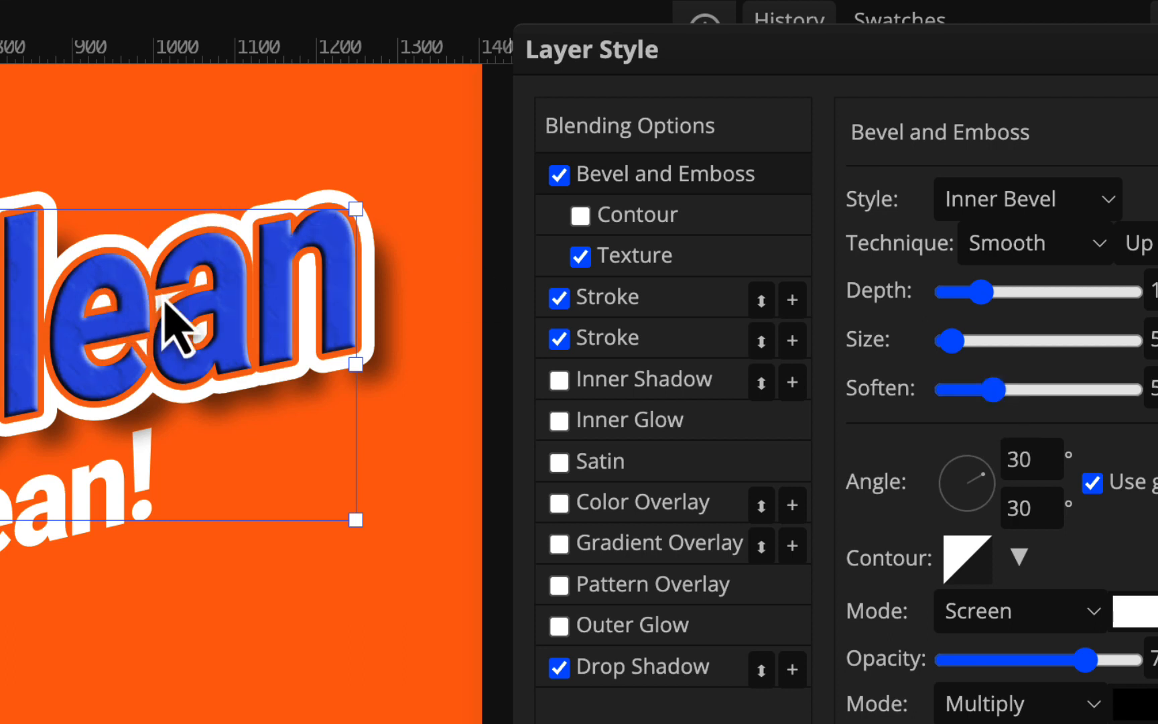
click(1004, 394)
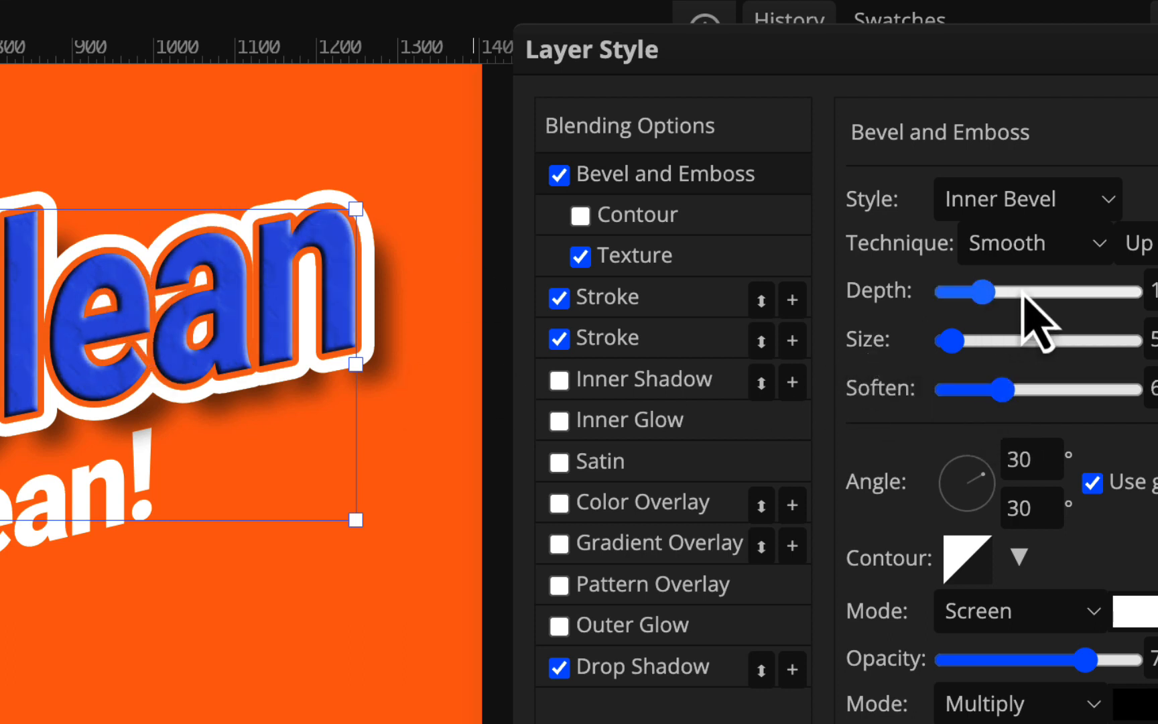
drag(1022, 298, 1003, 298)
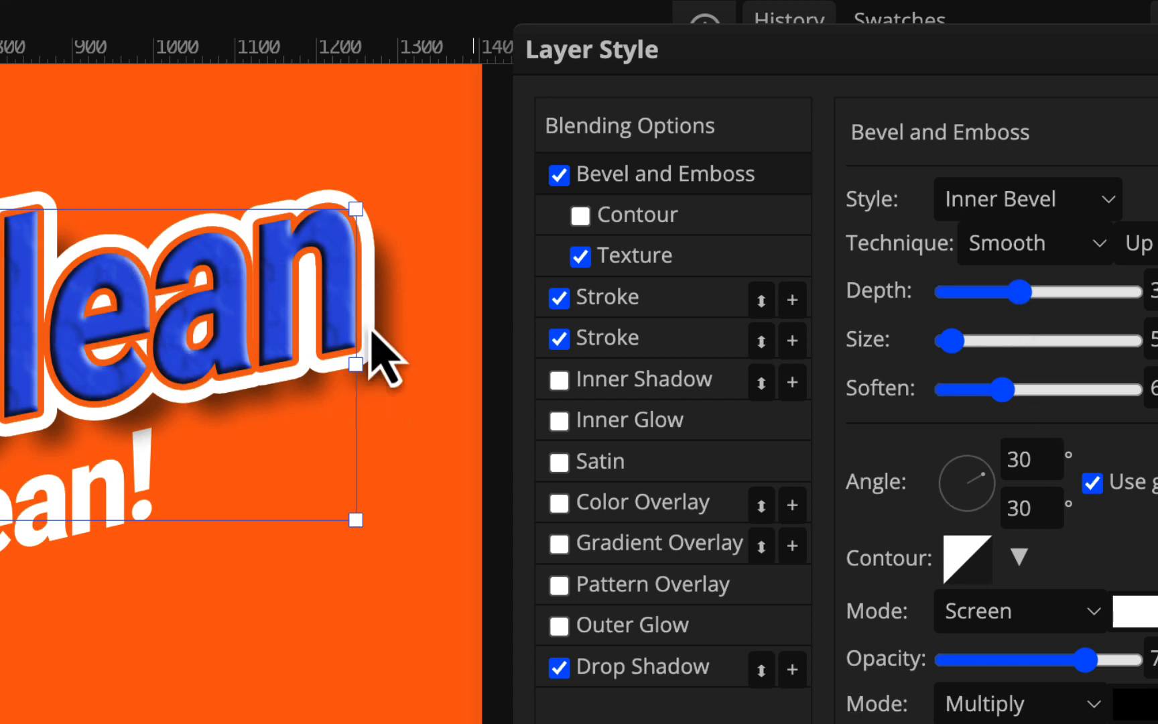
scroll(344, 381, left, 5)
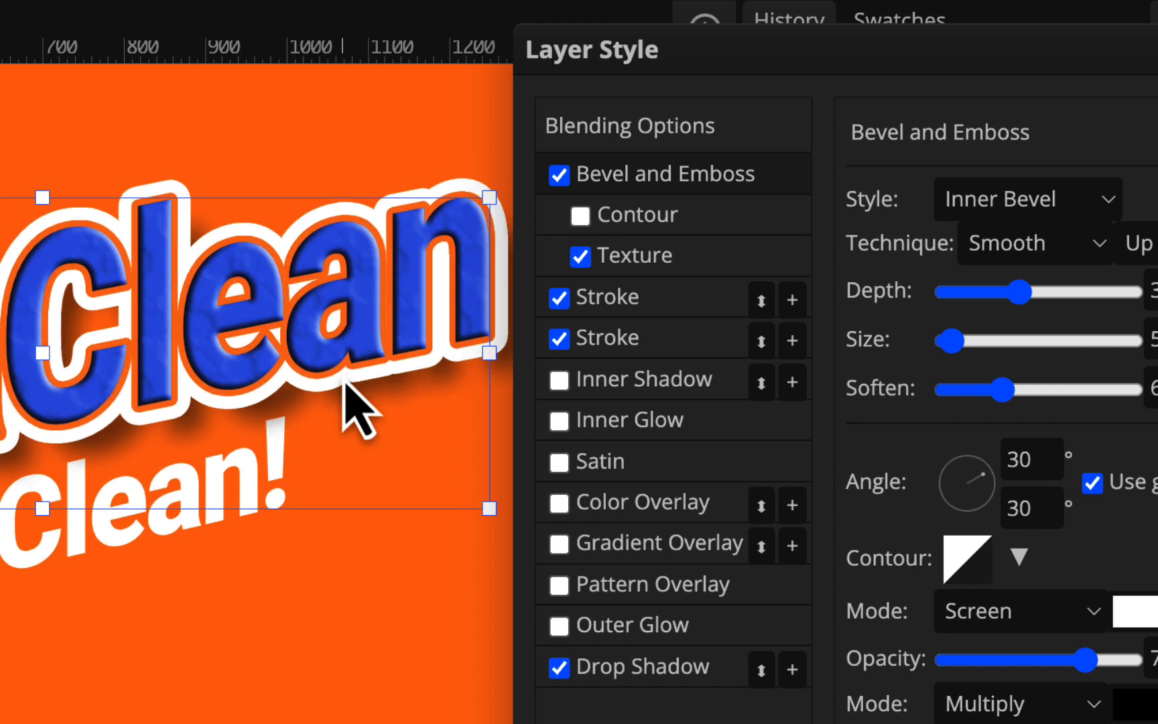
scroll(343, 379, up, 1)
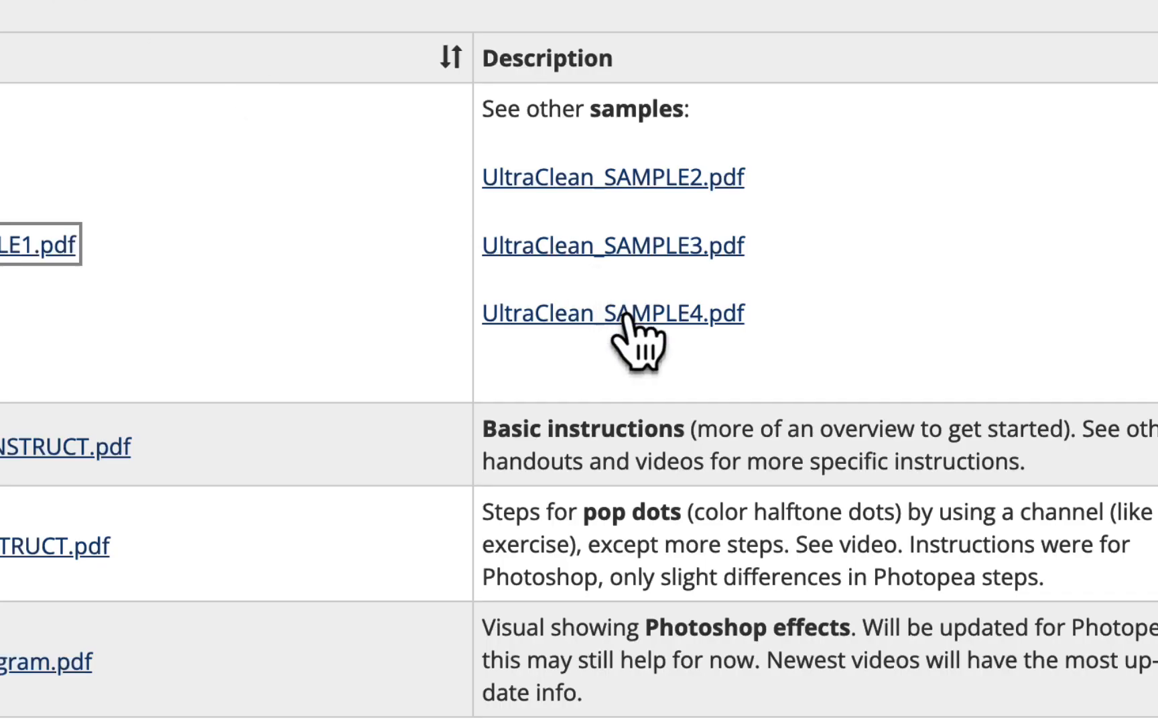
- Switch to the web page of samples and examine UltraClean_SAMPLE4.pdf, UltraClean_SAMPLE3.pdf and the effects diagram for title styling ideas
click(623, 311)
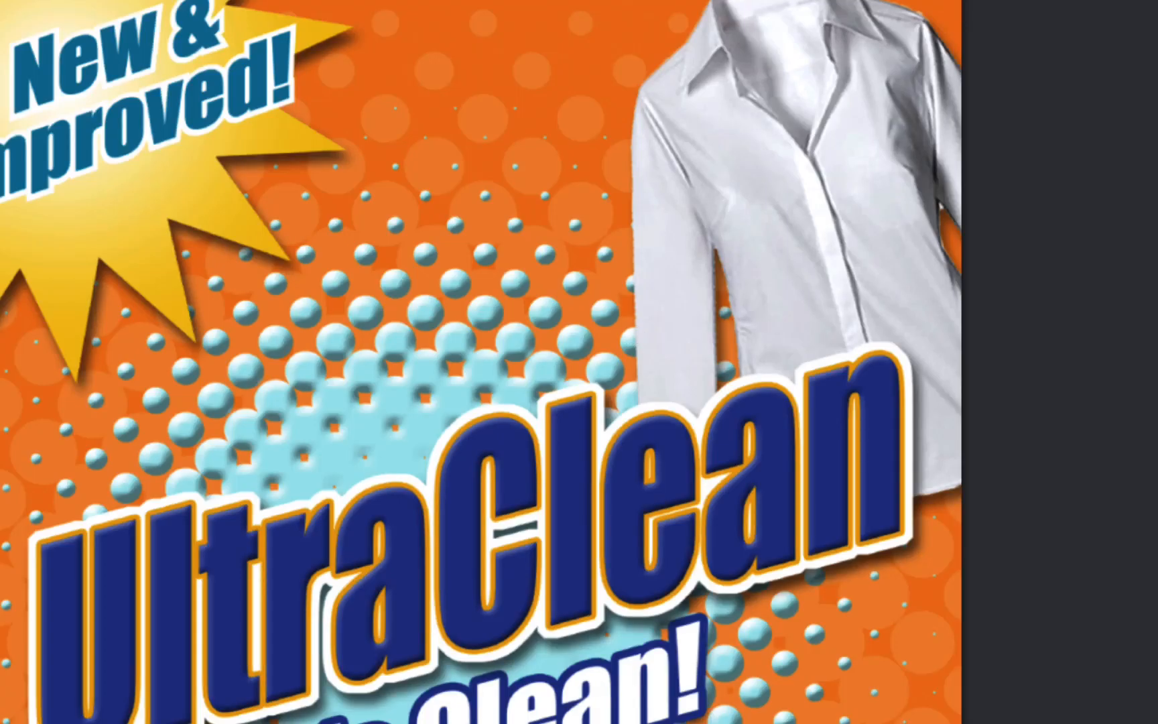
key(super+Left)
click(634, 246)
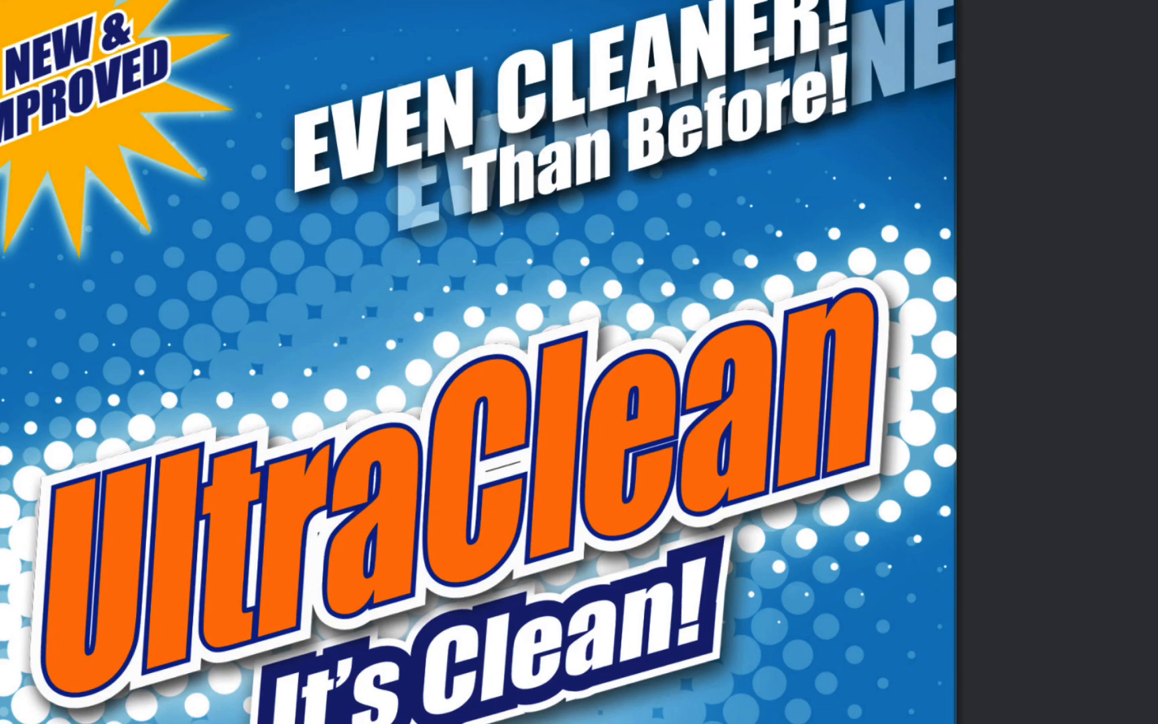
key(super+Left)
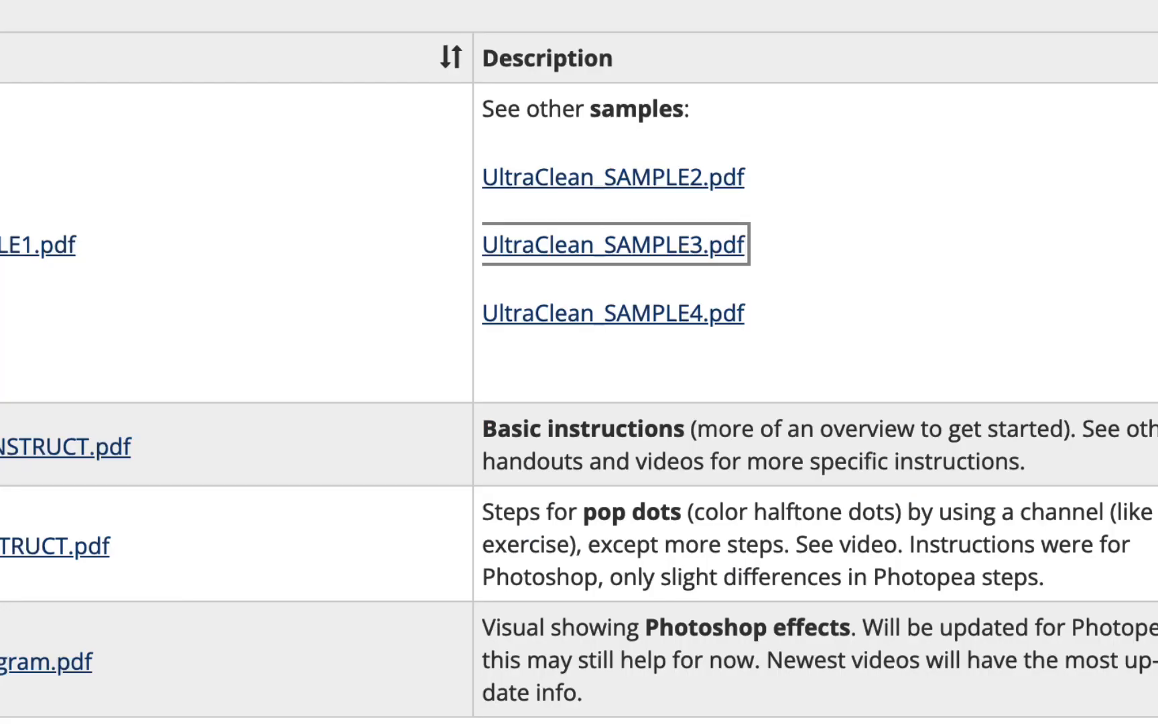
click(47, 662)
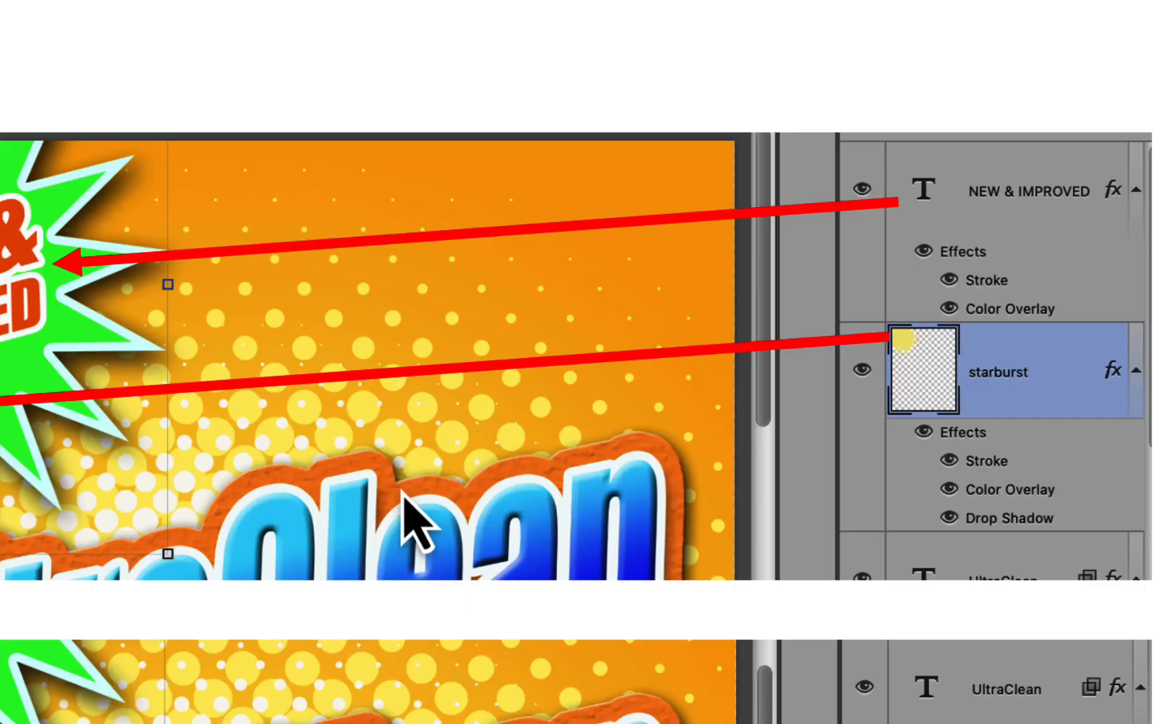
scroll(403, 492, down, 6)
scroll(440, 504, left, 3)
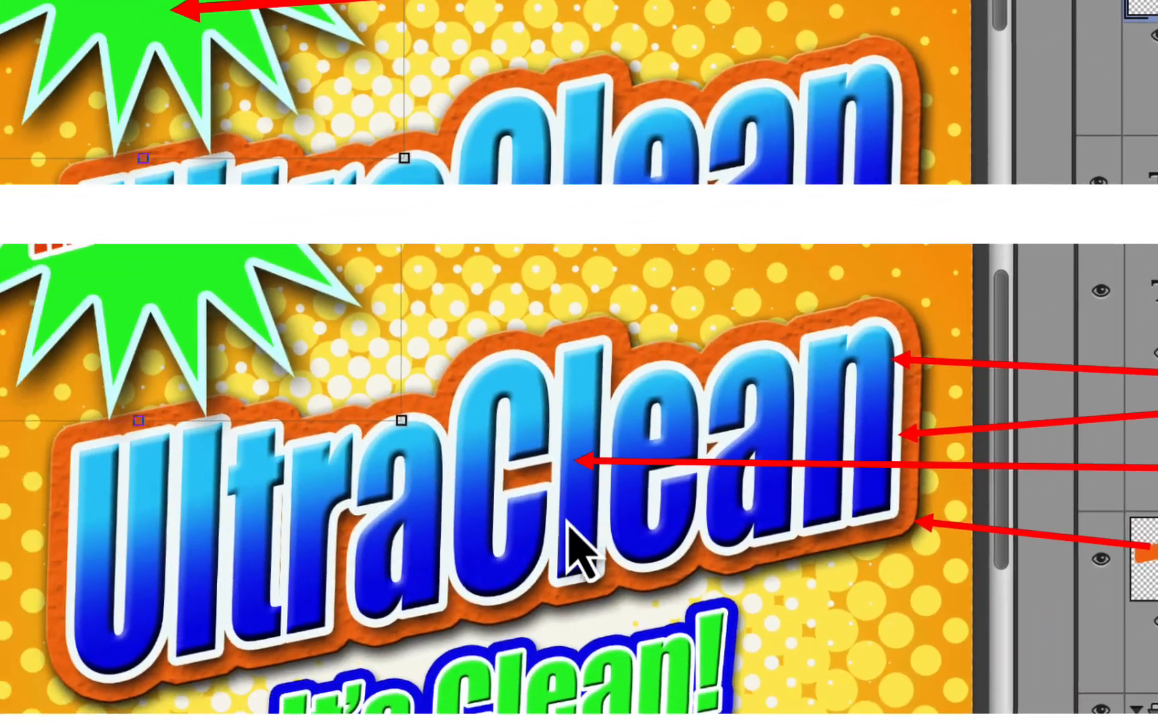
scroll(568, 526, left, 1)
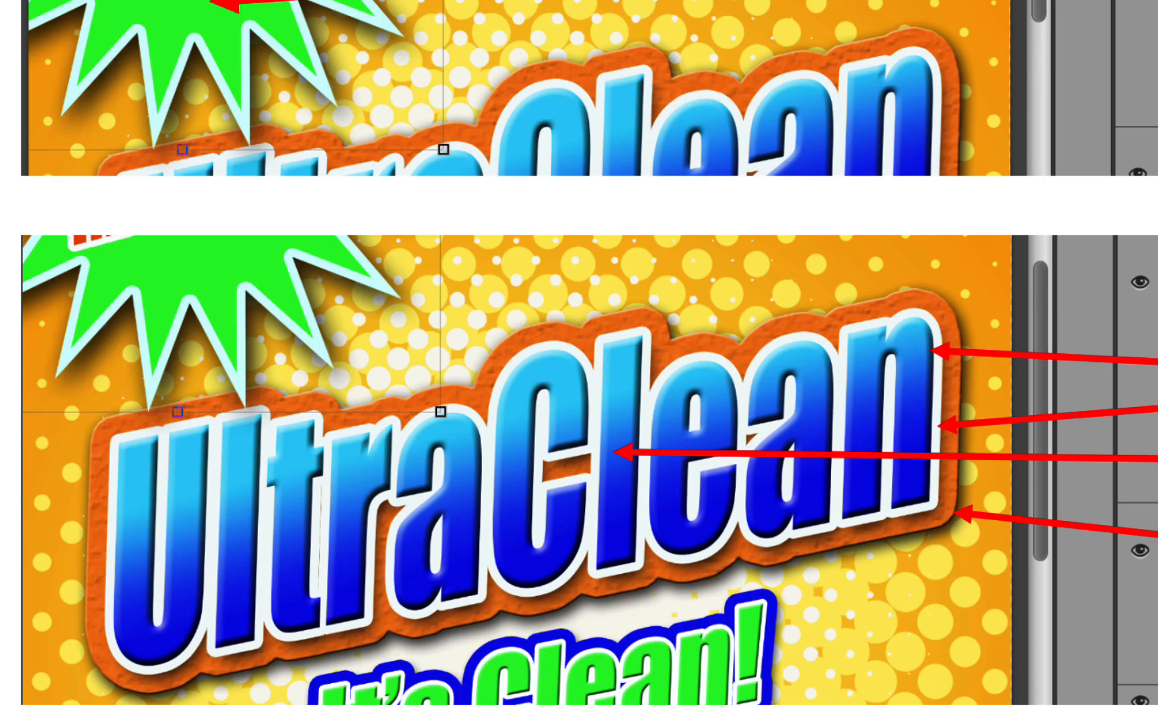
key(super+w)
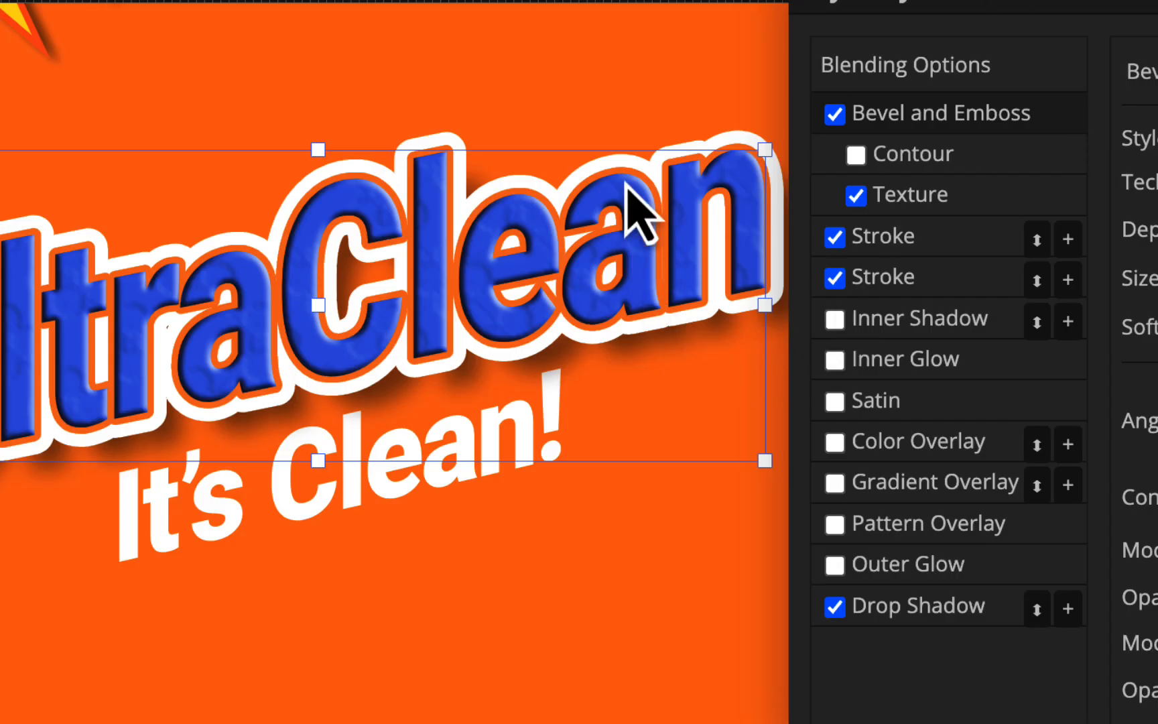
- Return to Photopea and accept the layer style settings for the UltraClean text
drag(1157, 0, 867, 29)
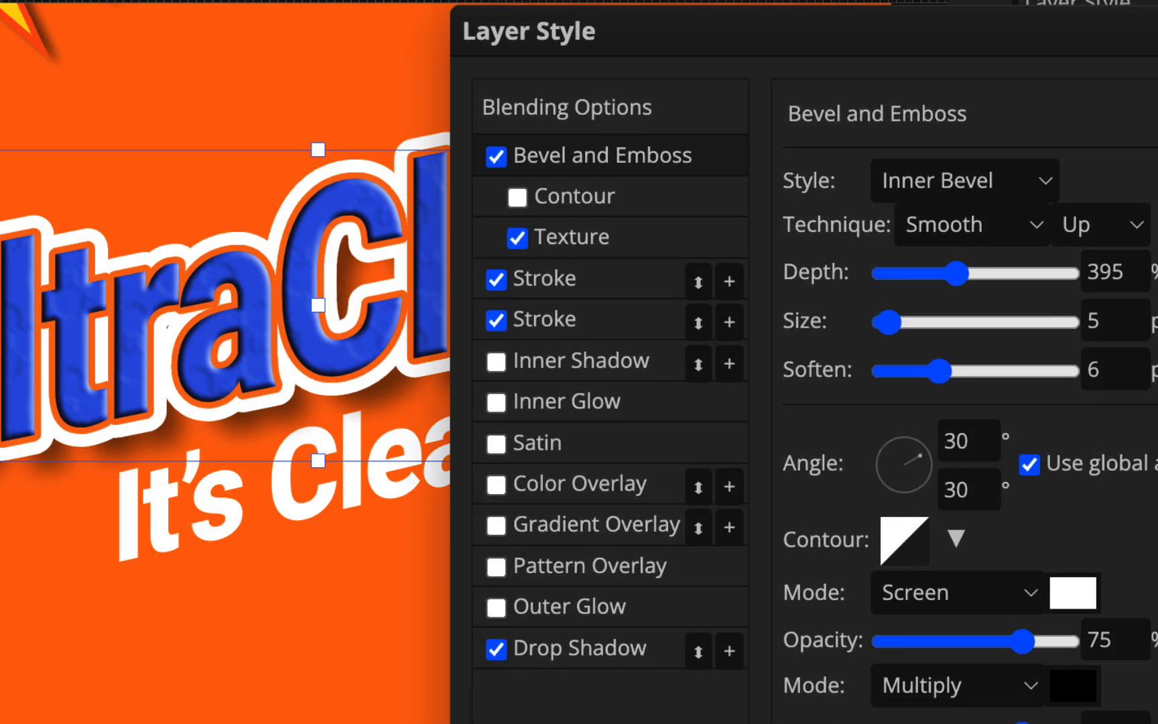
key(Return)
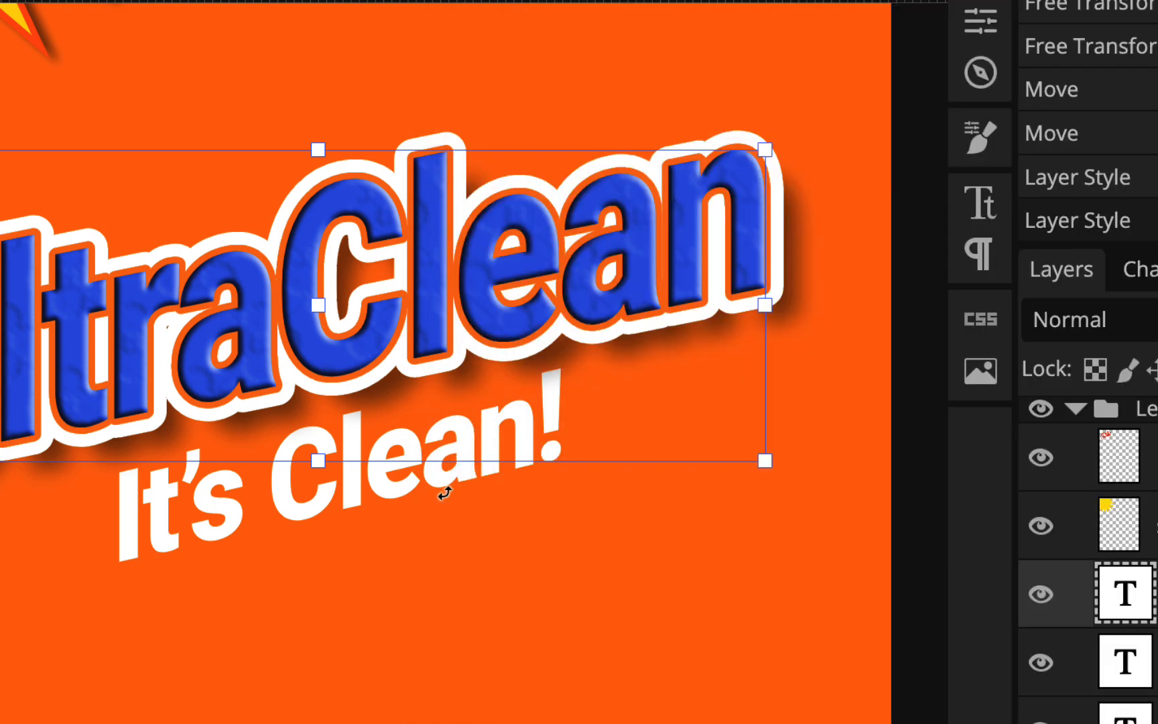
- Select the It's Clean! text and add an outside Stroke effect to it
click(442, 527)
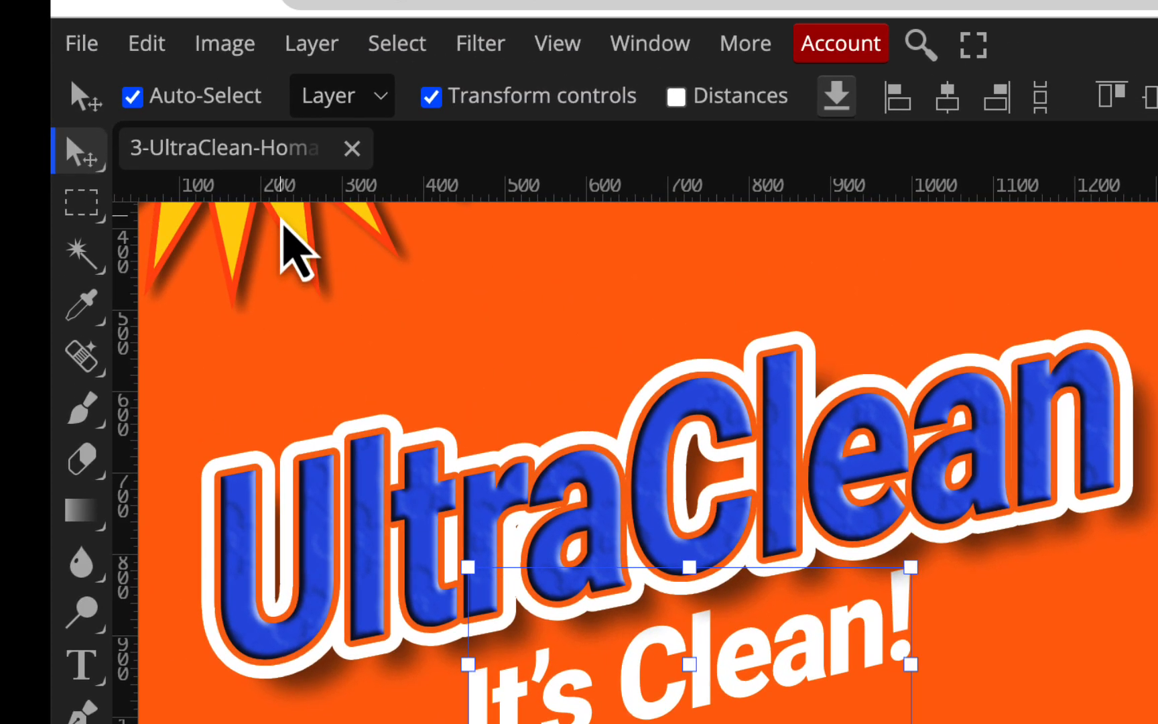
click(295, 47)
mouse_move(341, 322)
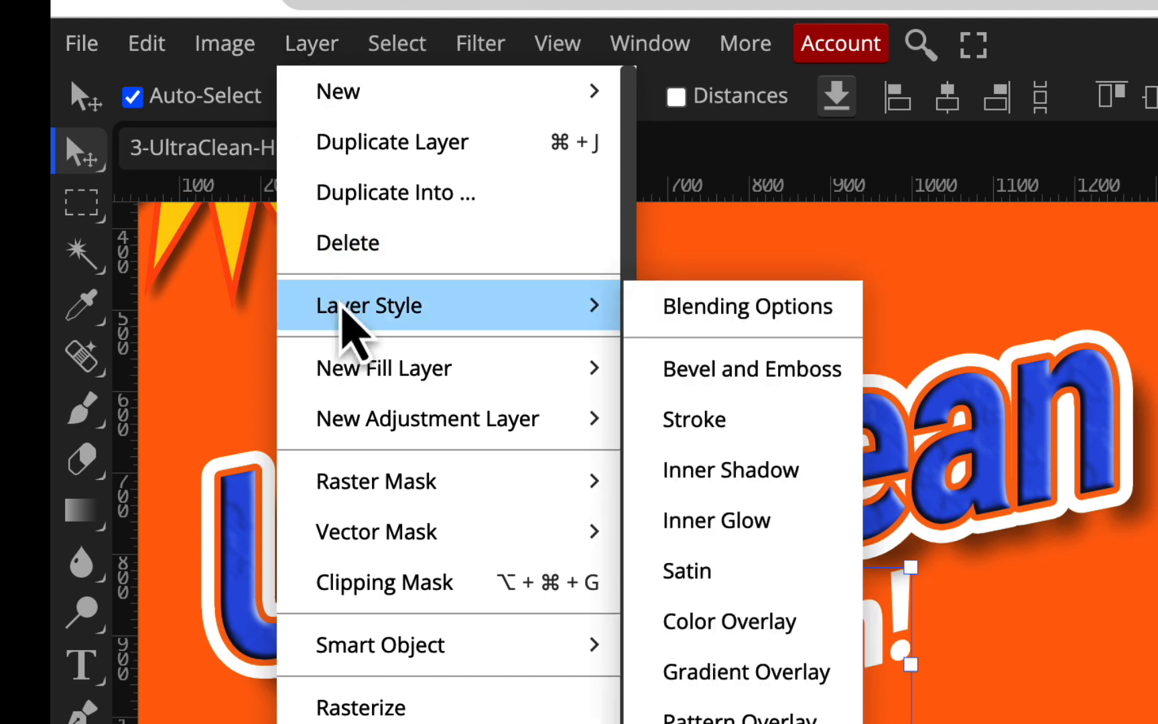
click(755, 422)
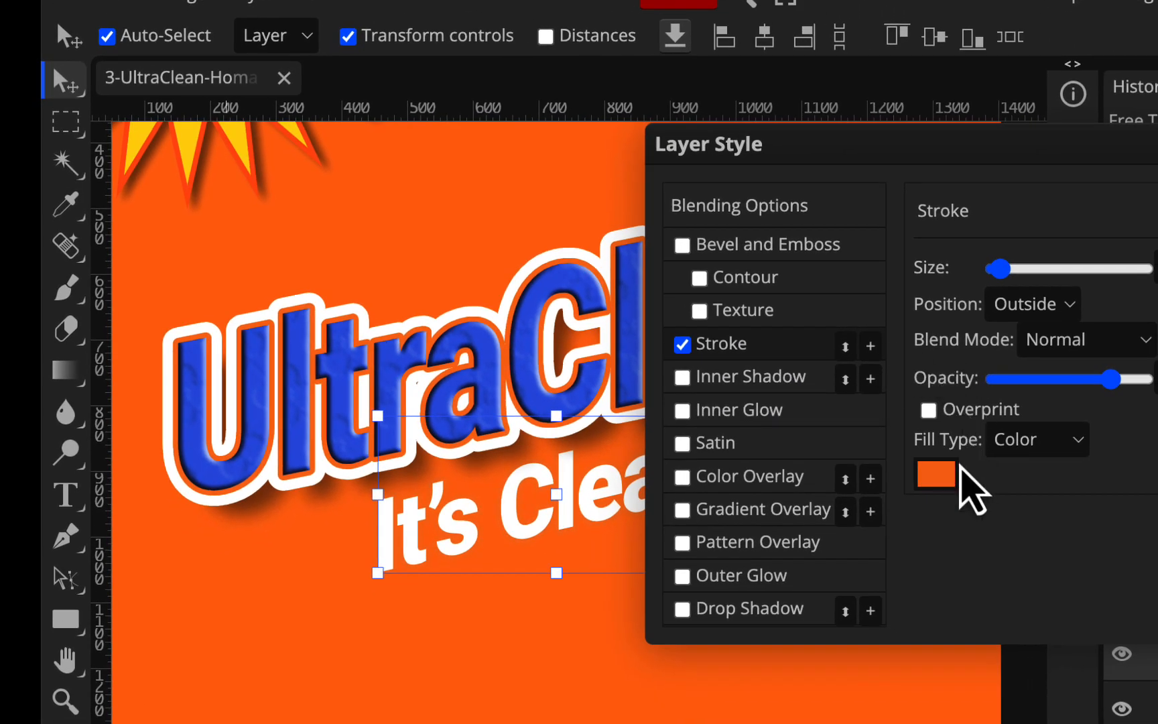
- Set the It's Clean! stroke color to teal #0bb5b5
click(938, 474)
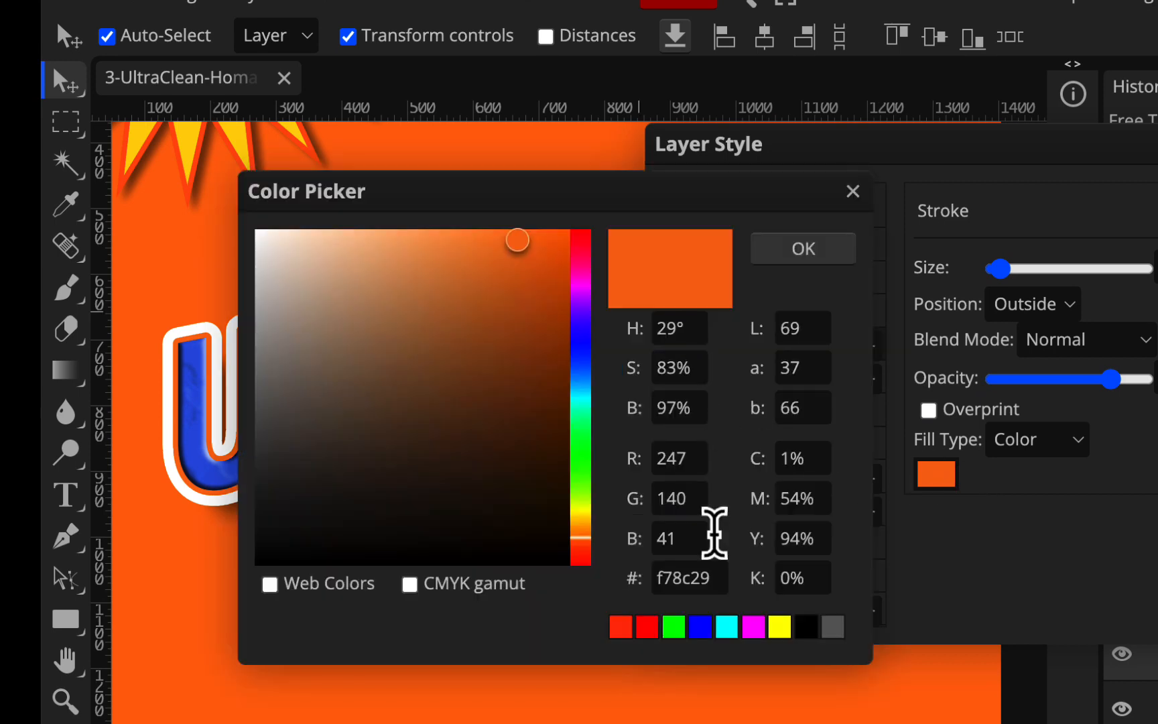
click(727, 626)
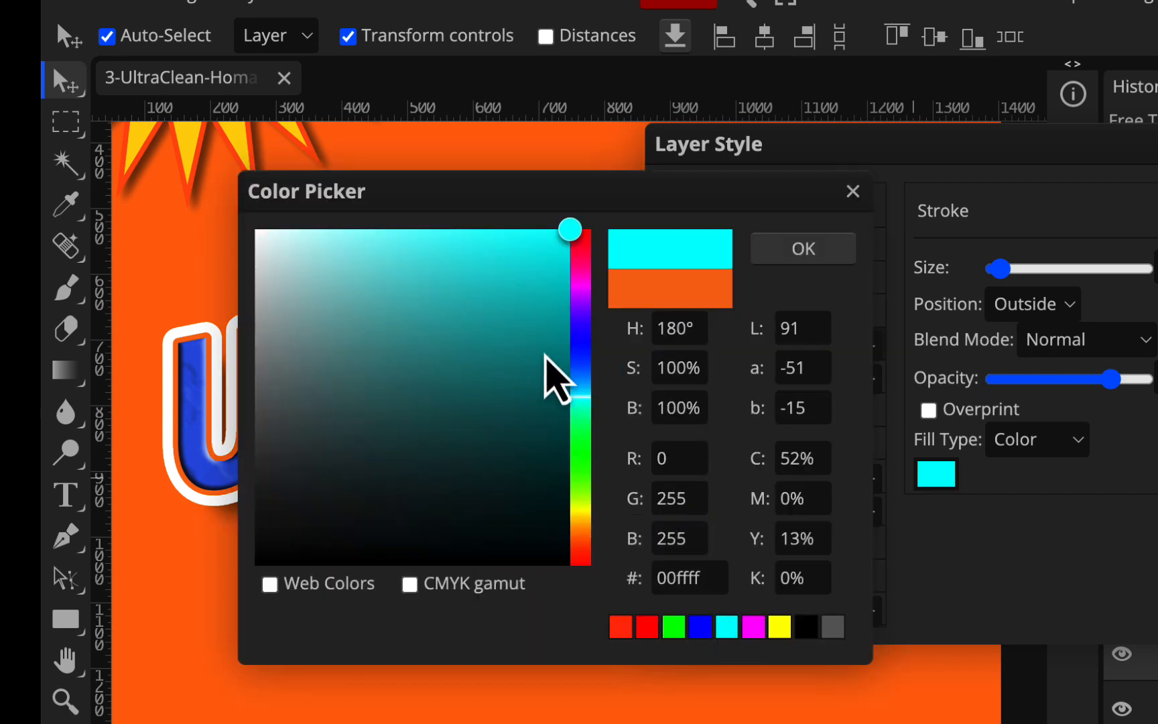
click(550, 328)
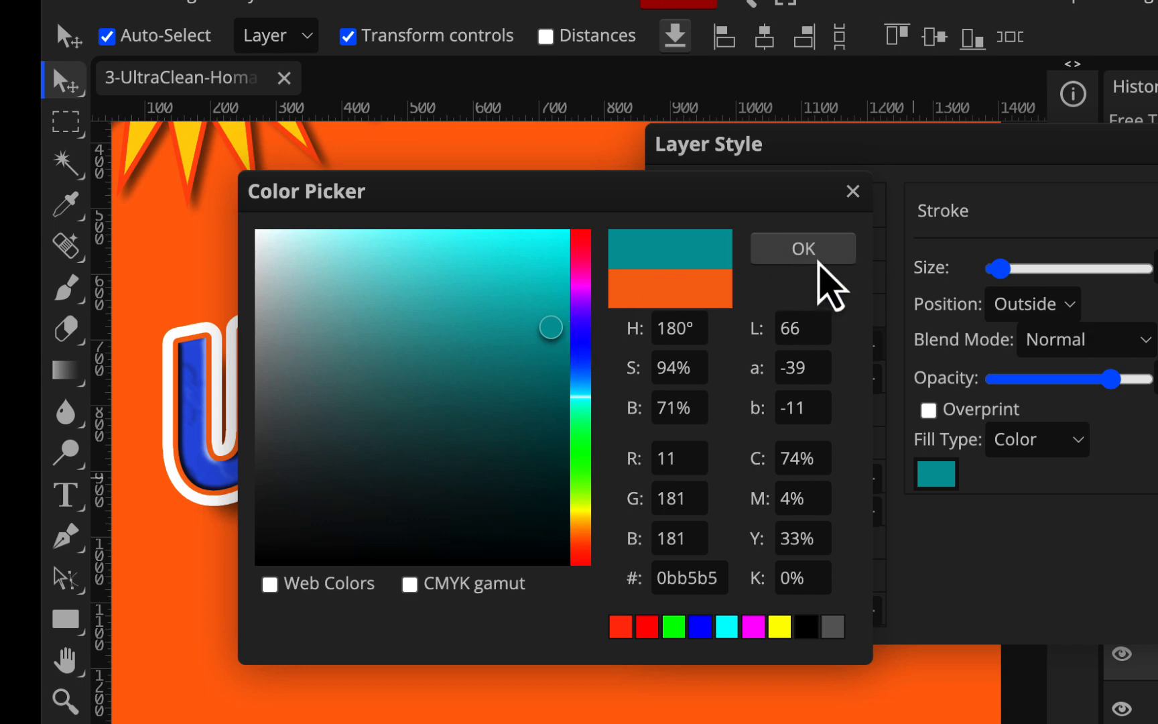
click(819, 255)
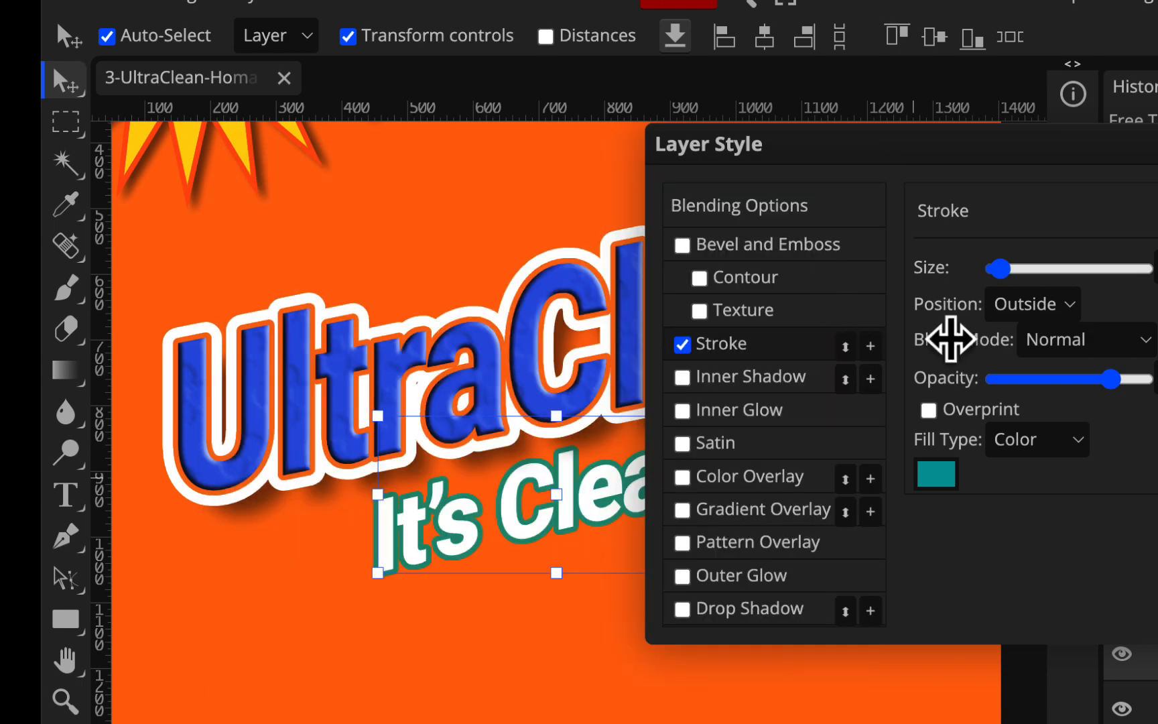
- Set the It's Clean! stroke to blue #557eef, sampled from the UltraClean lettering and slightly lightened, at 100% opacity
click(938, 477)
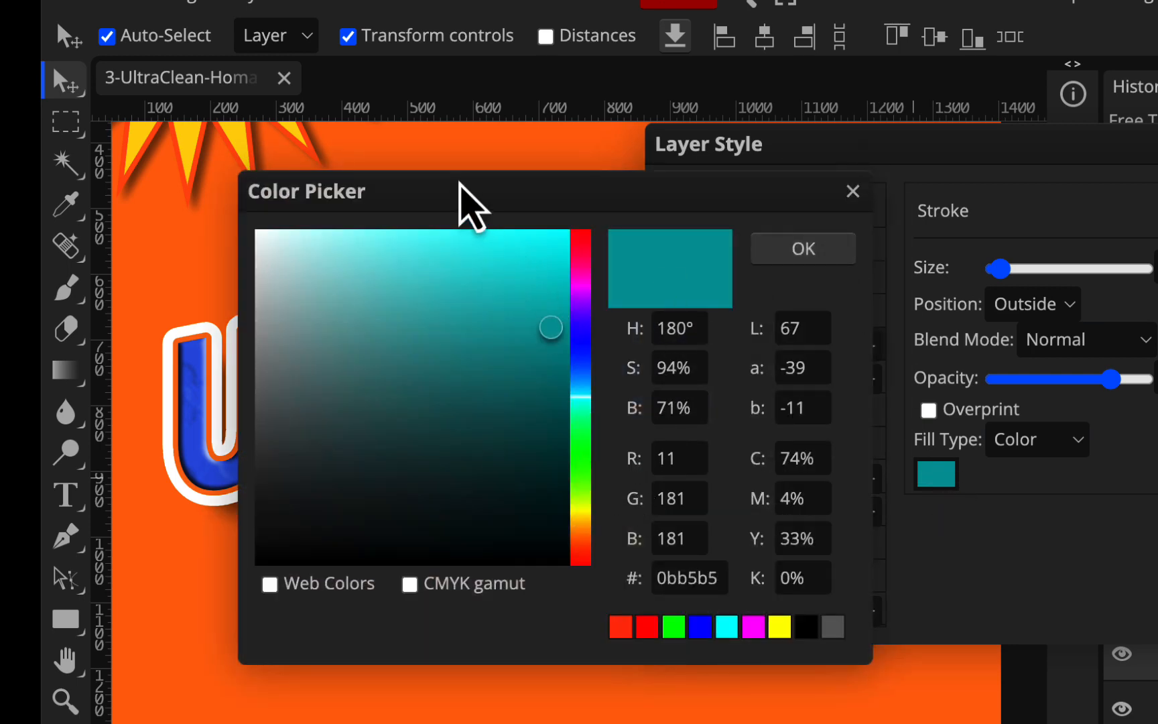
drag(465, 202, 904, 202)
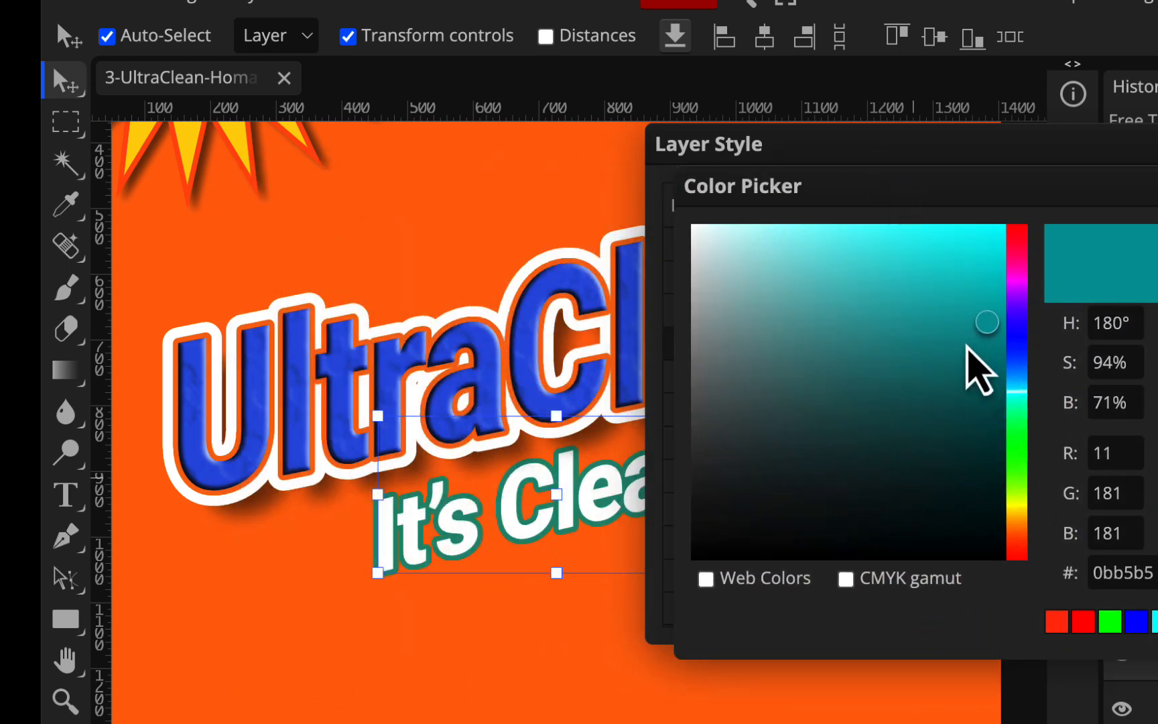
click(526, 382)
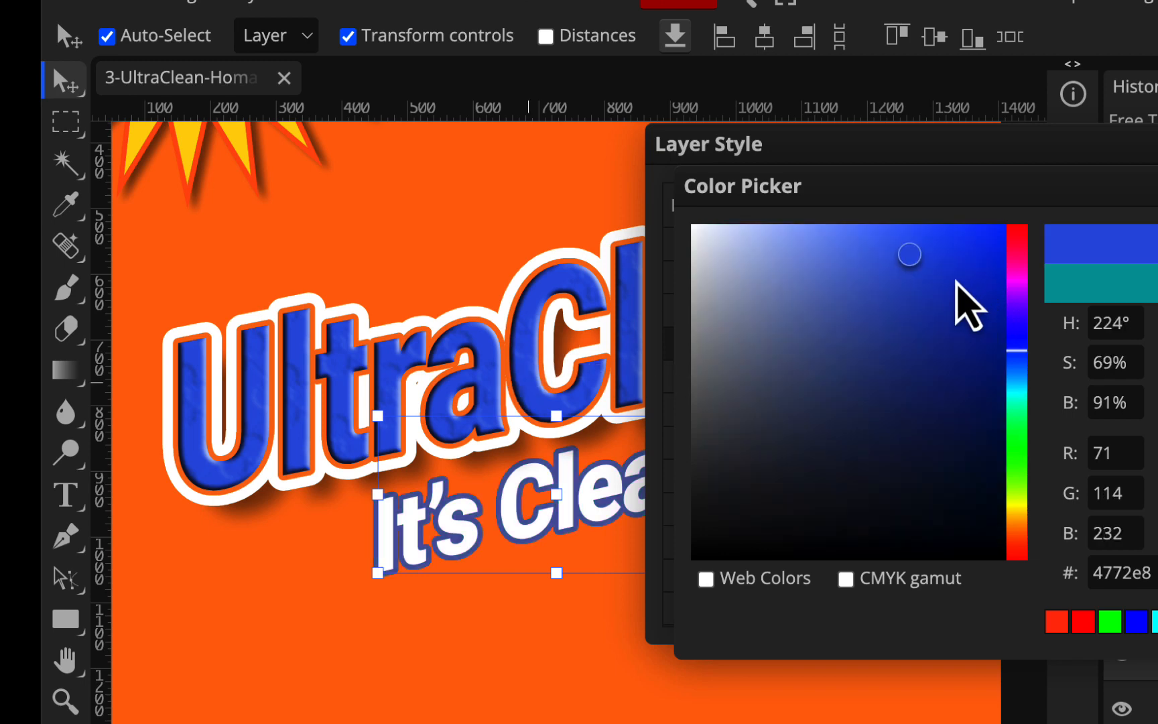
mouse_move(919, 256)
mouse_down()
mouse_move(884, 243)
mouse_move(872, 251)
mouse_up()
click(1157, 241)
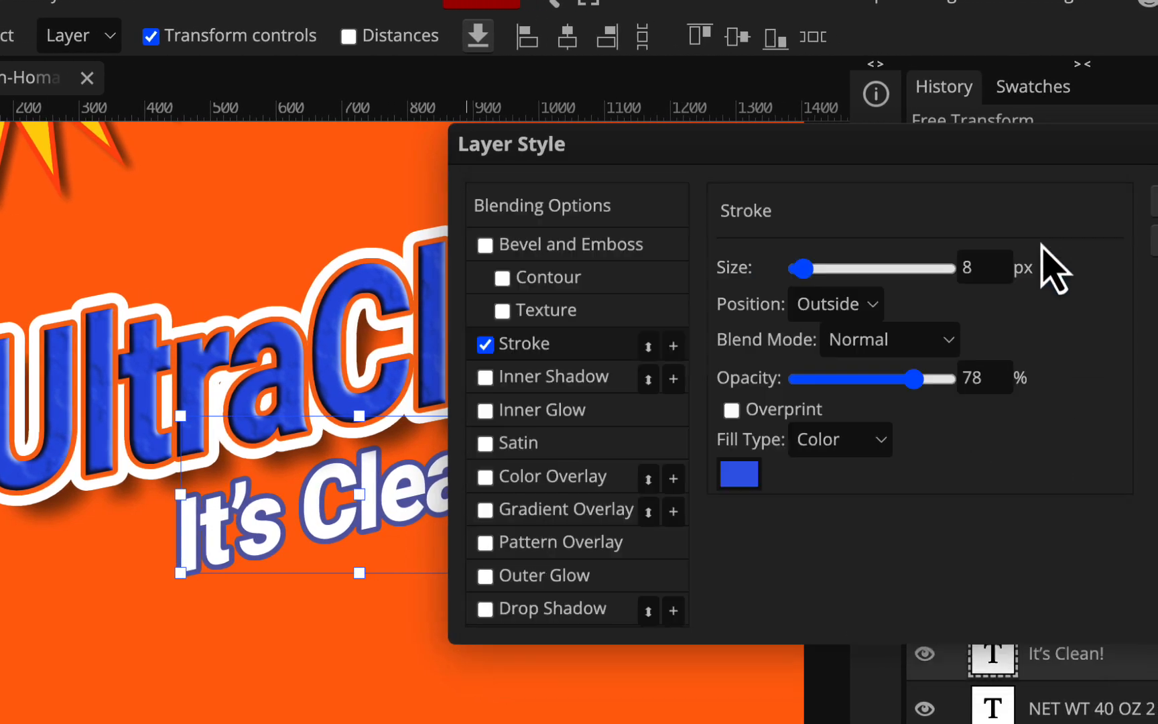
drag(920, 378, 989, 382)
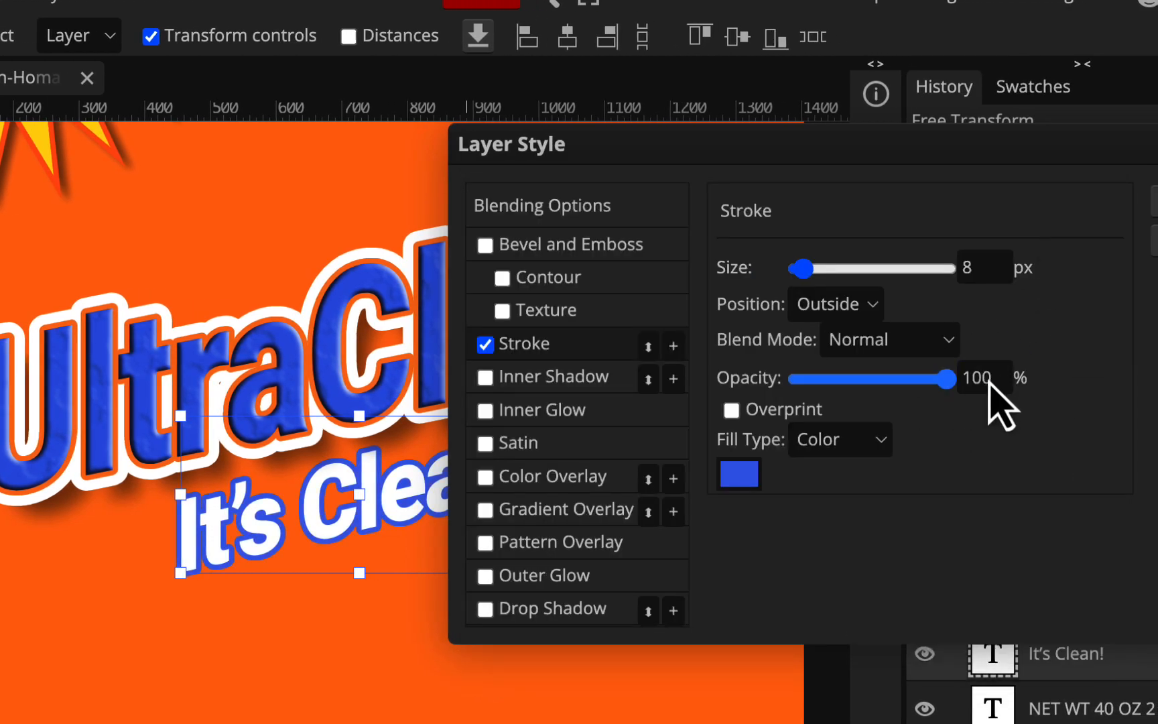
click(996, 377)
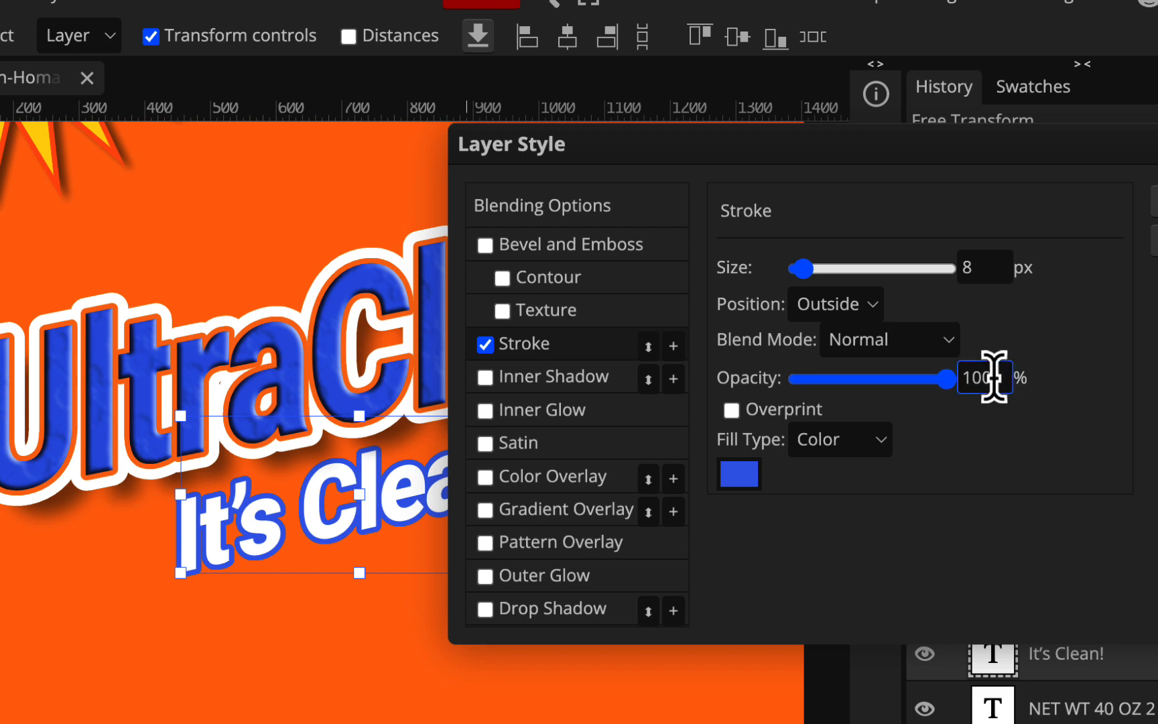
- Add a second 8 px outside Stroke to the It's Clean! text and color it dark navy blue
click(673, 345)
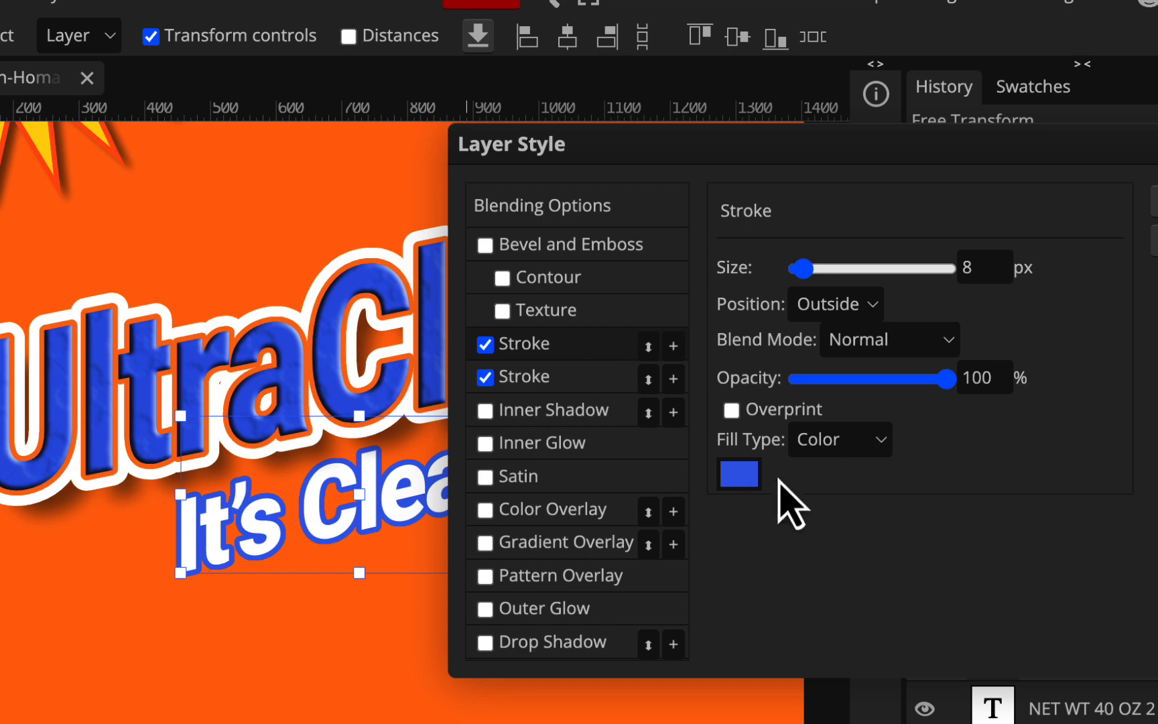
click(740, 474)
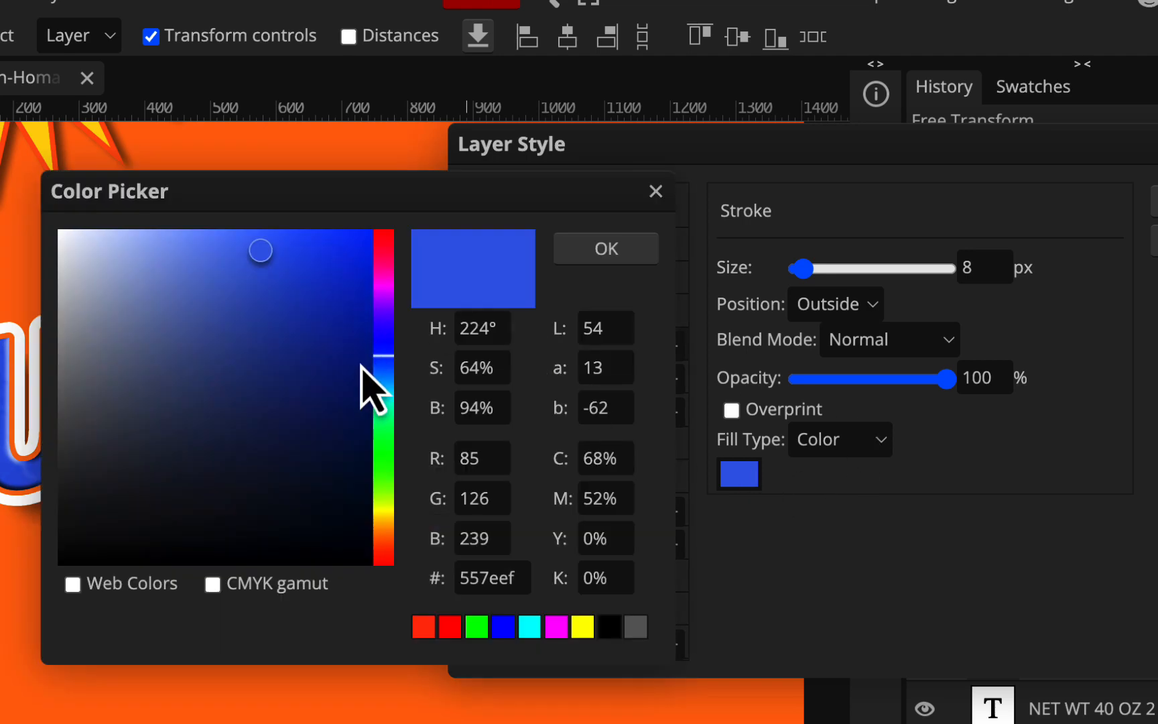
click(360, 365)
click(603, 249)
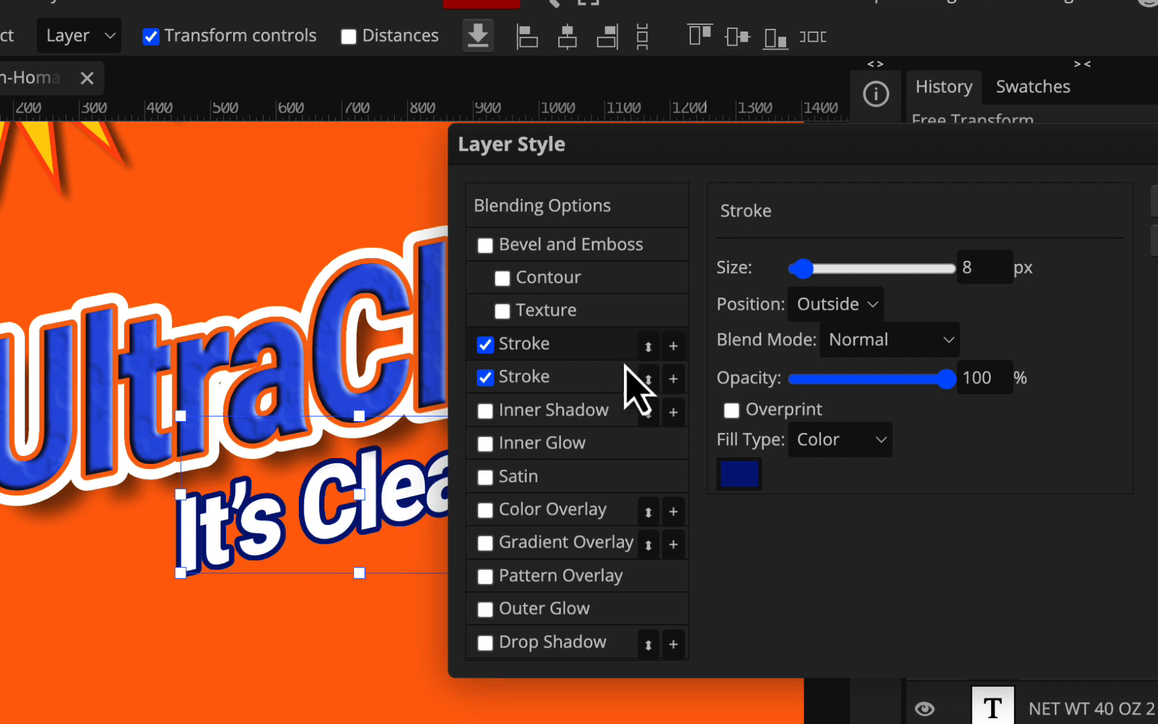
- Widen the lighter blue stroke behind the navy one to 20 px and accept the layer style
click(601, 384)
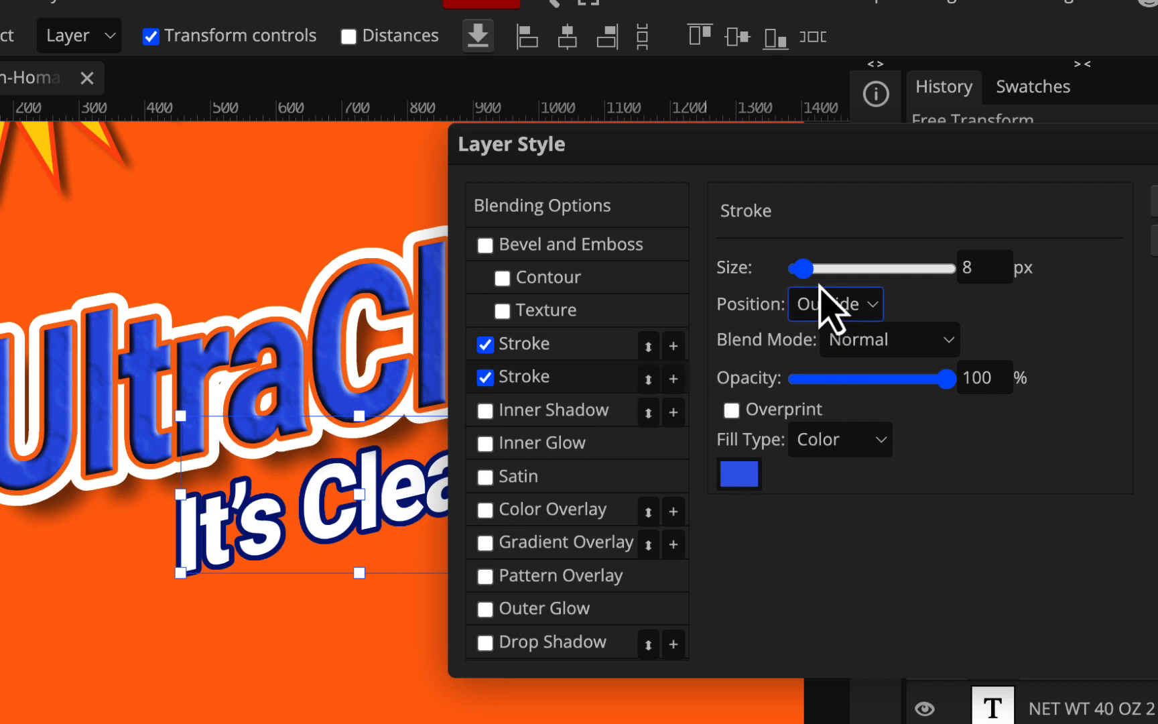
mouse_move(811, 271)
mouse_down()
mouse_move(827, 270)
mouse_move(817, 268)
mouse_up()
mouse_move(727, 155)
mouse_down()
mouse_move(974, 157)
mouse_move(873, 155)
mouse_up()
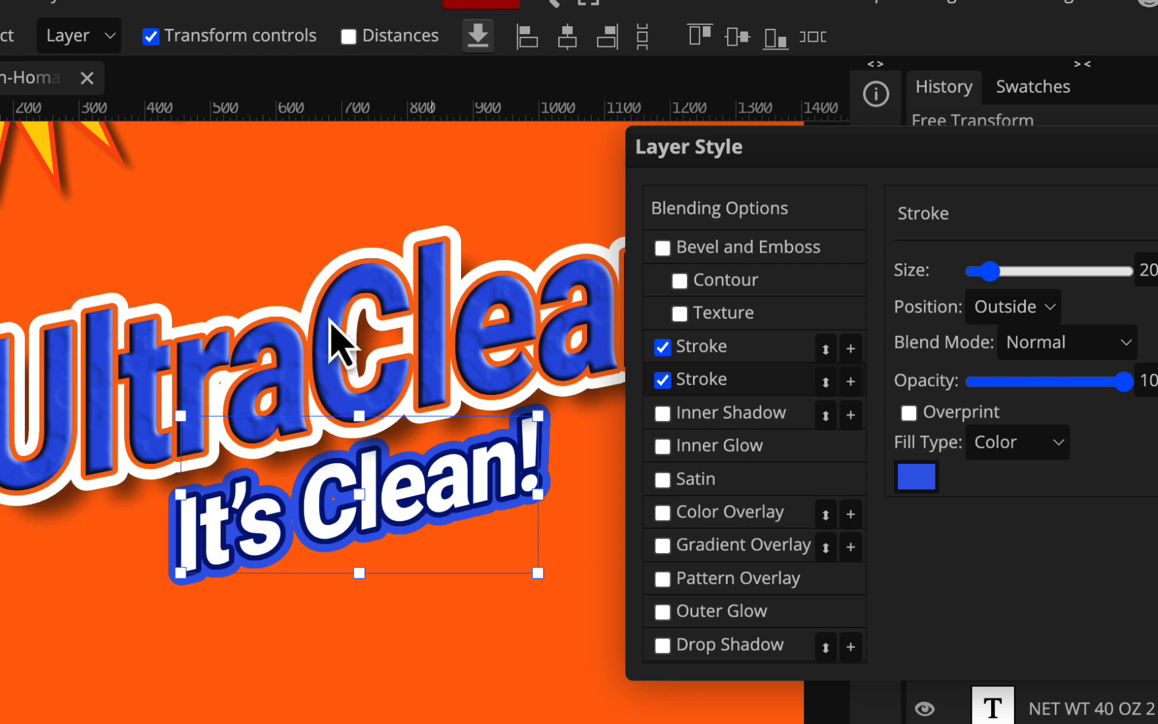
key(Return)
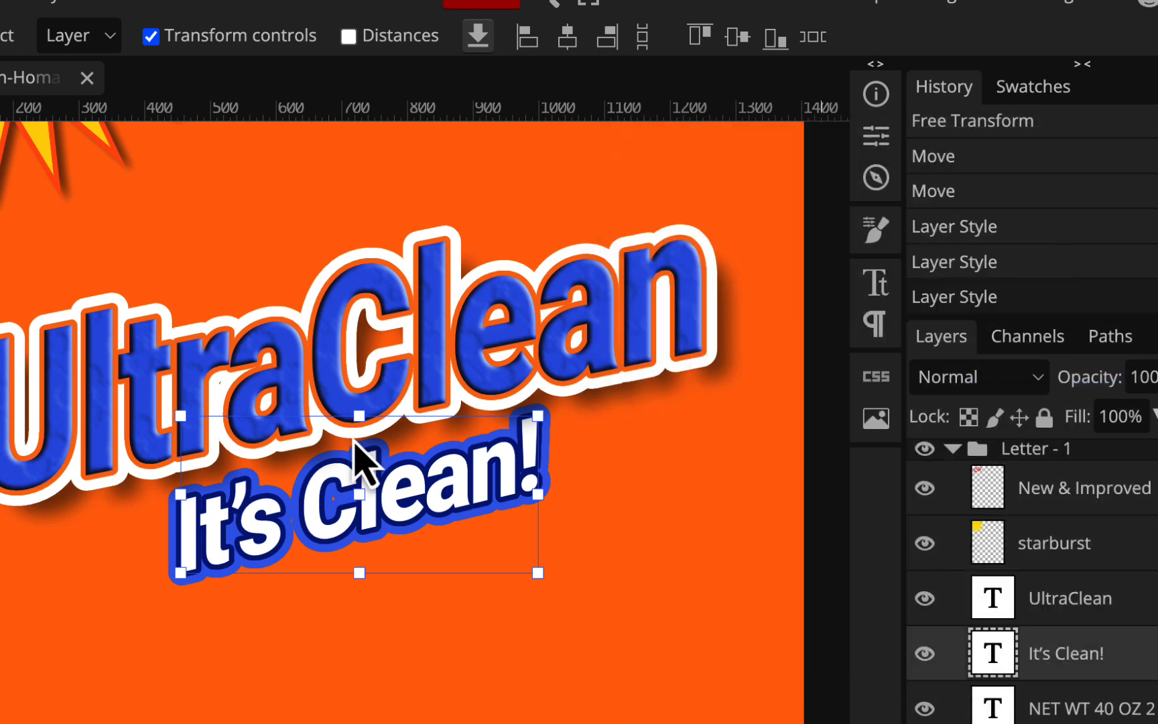
- Zoom out to show the full label width and clear the layer selection to view the text without transform handles
scroll(368, 522, up, 1)
scroll(370, 537, up, 6)
scroll(370, 536, left, 6)
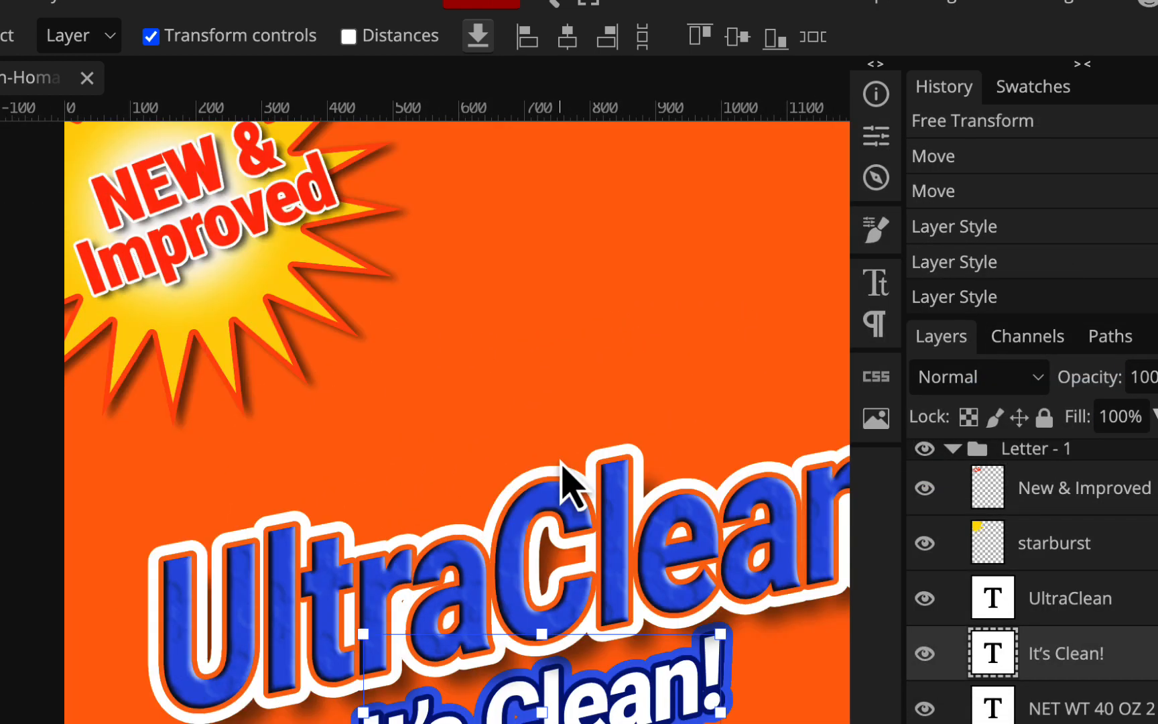
scroll(565, 461, down, 3)
scroll(565, 461, right, 1)
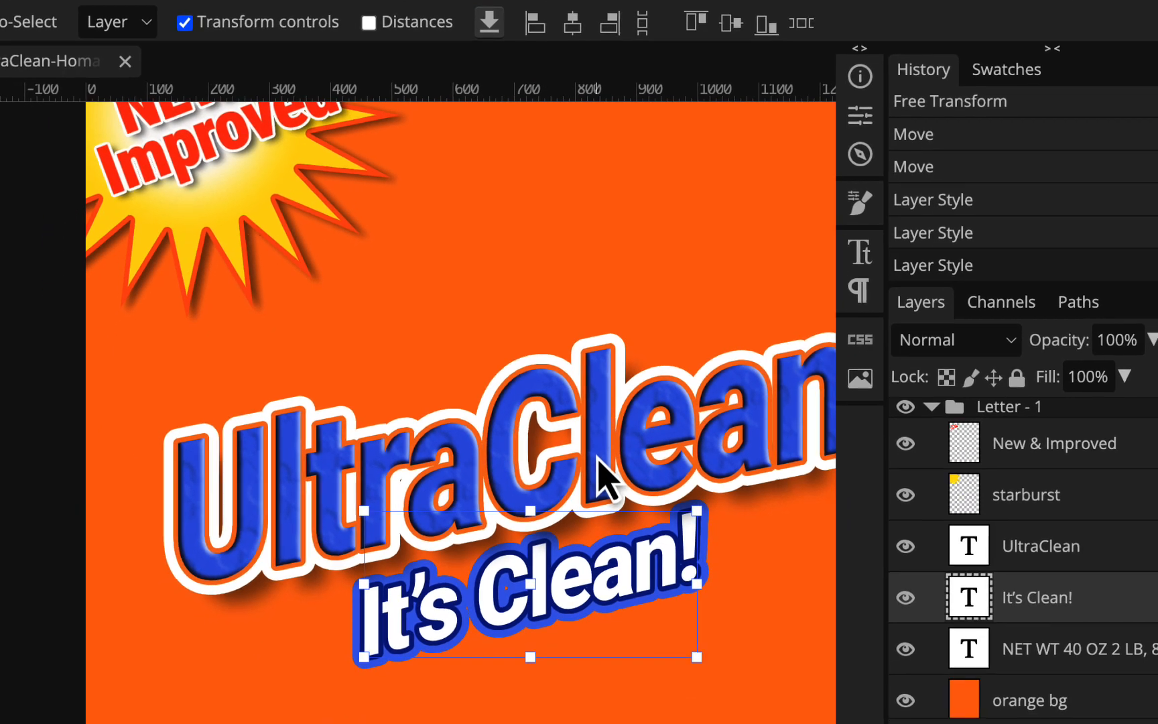
key(ctrl+minus)
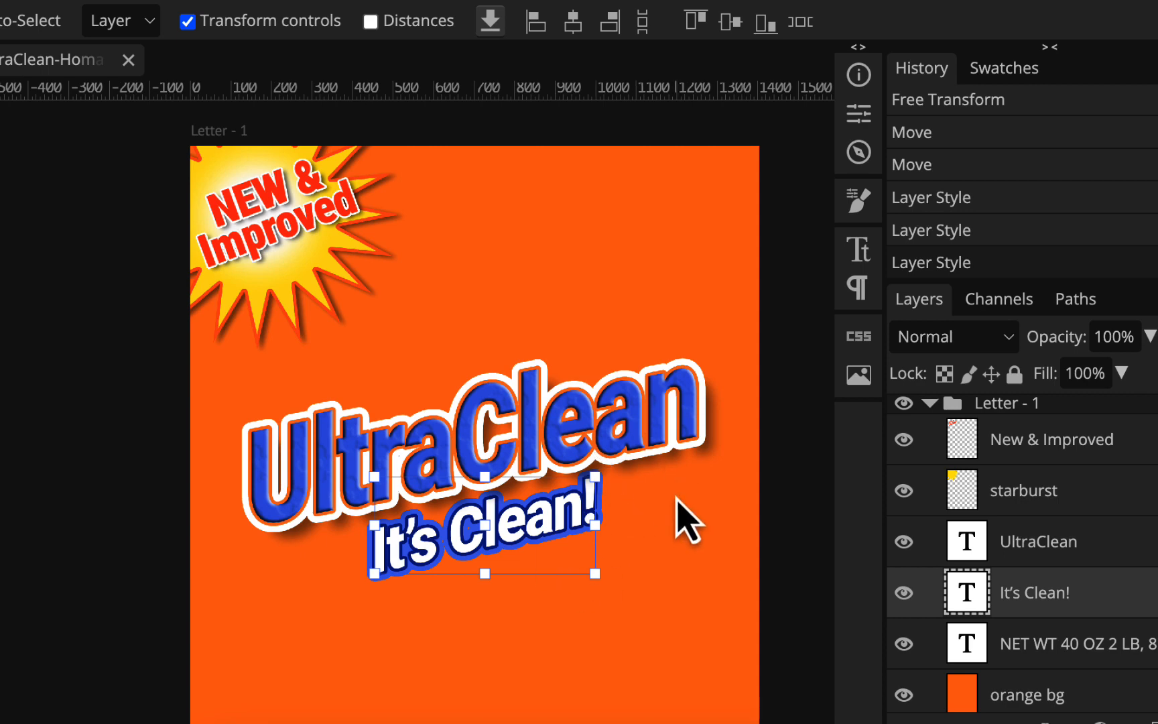
key(alt+])
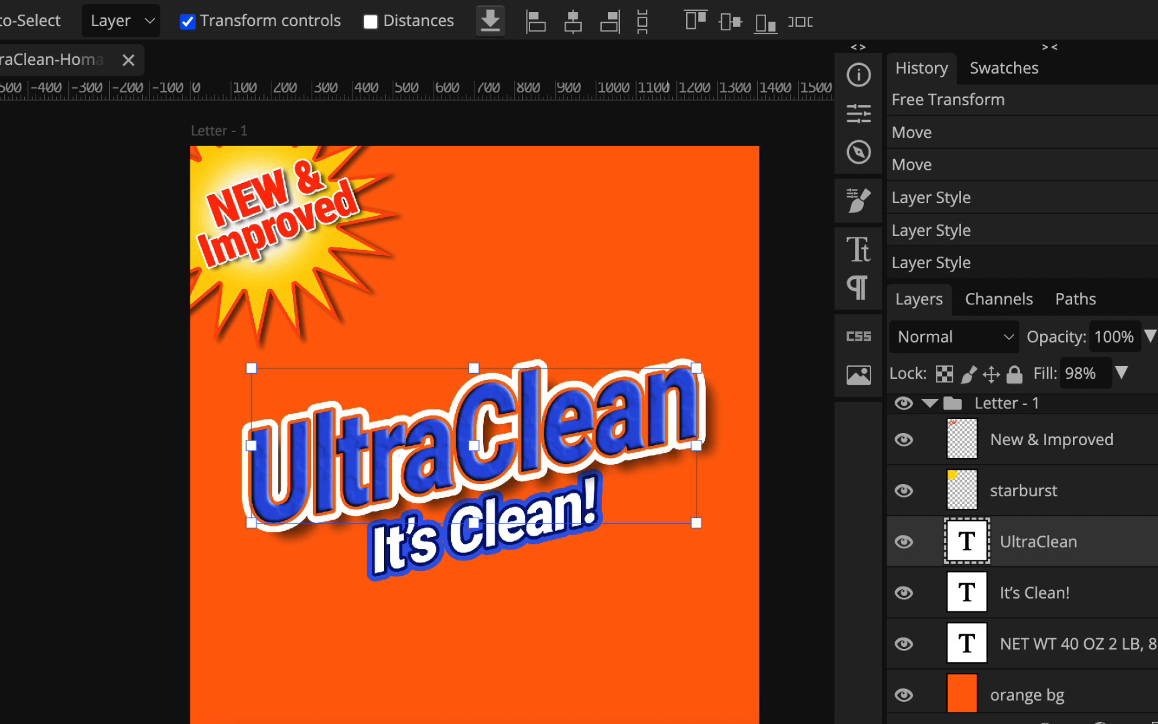
click(794, 359)
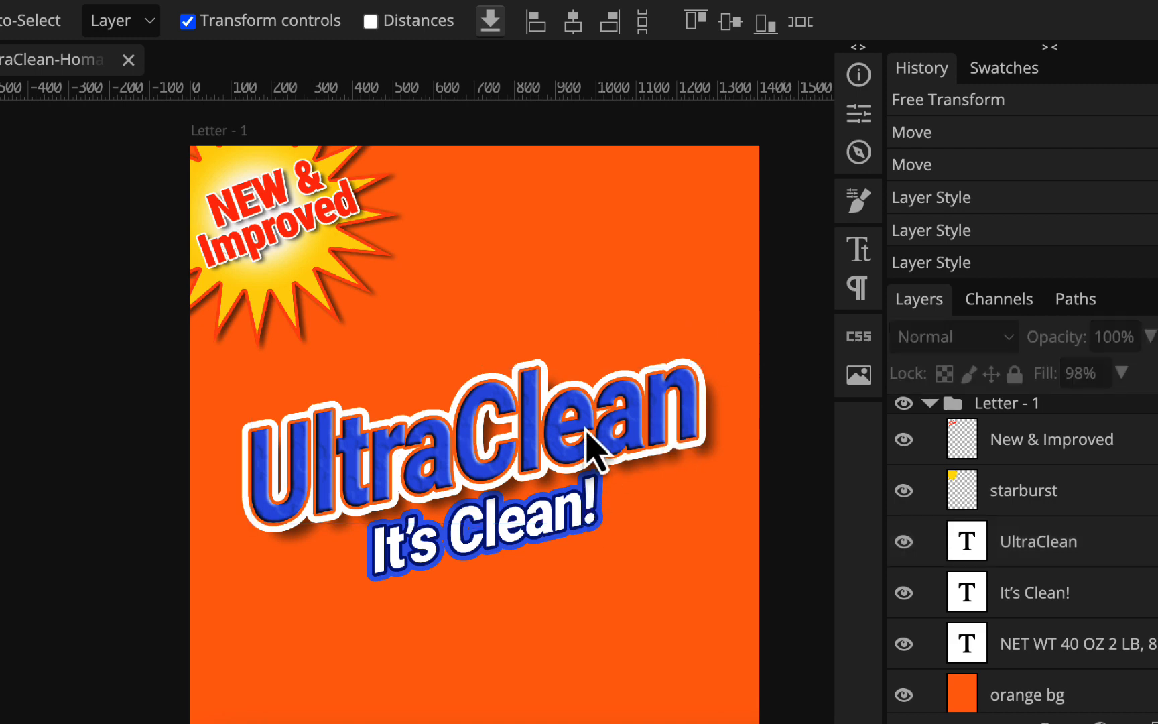
- Examine how the styled UltraClean title and It's Clean! tagline work with the starburst and the orange background
scroll(589, 444, down, 3)
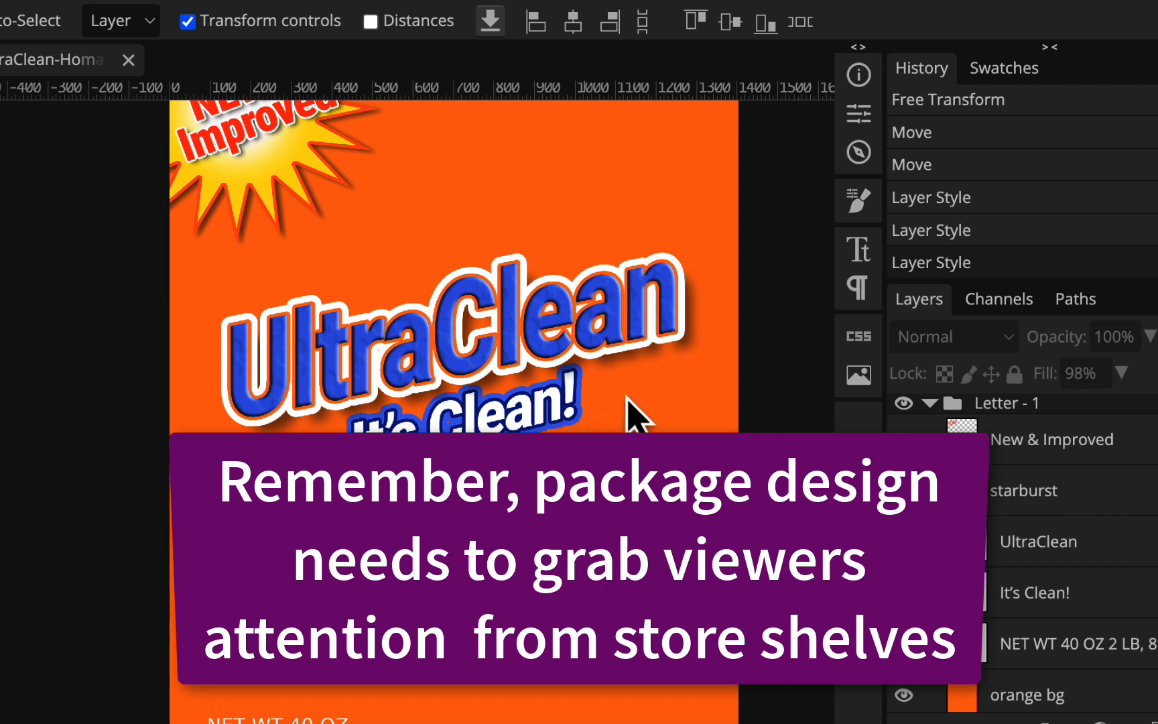
scroll(491, 424, up, 2)
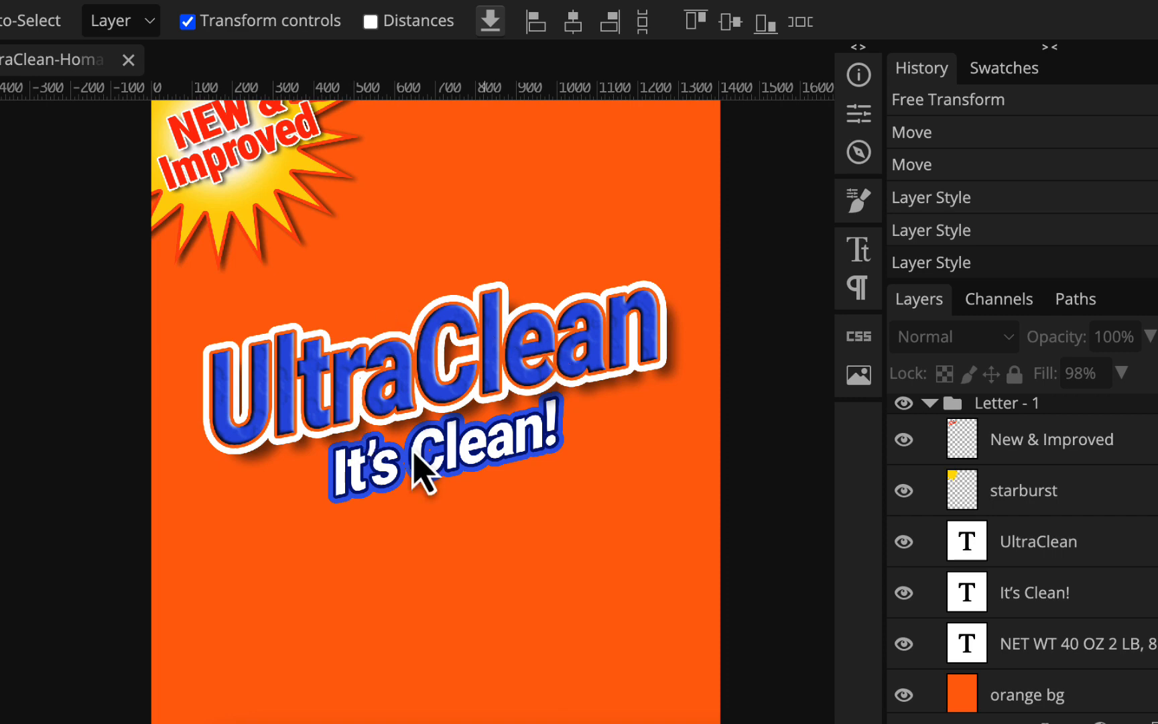
scroll(532, 506, up, 3)
scroll(532, 506, left, 2)
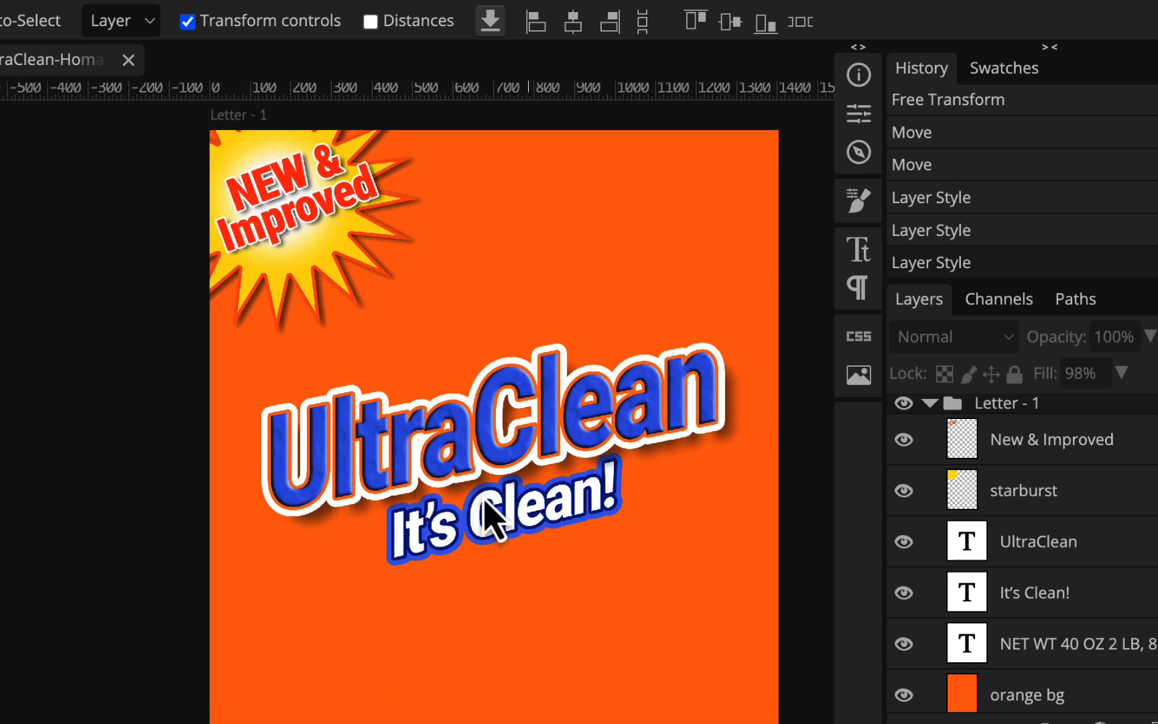
scroll(661, 410, down, 2)
scroll(662, 410, left, 1)
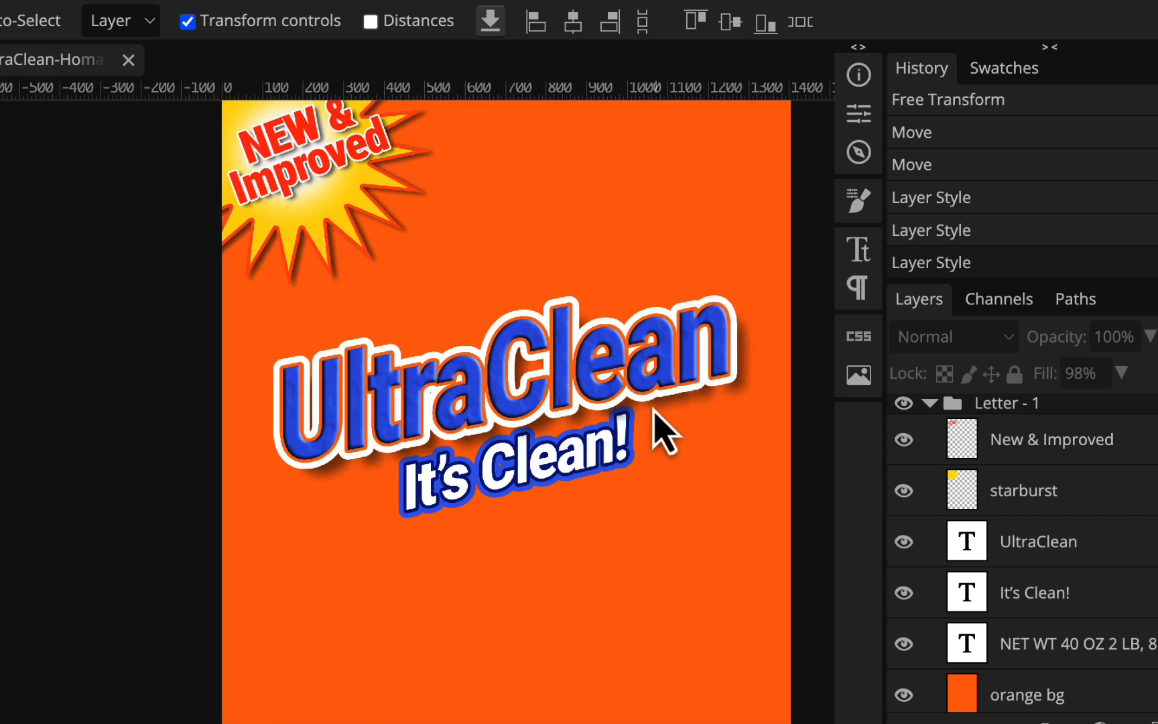
scroll(662, 429, down, 2)
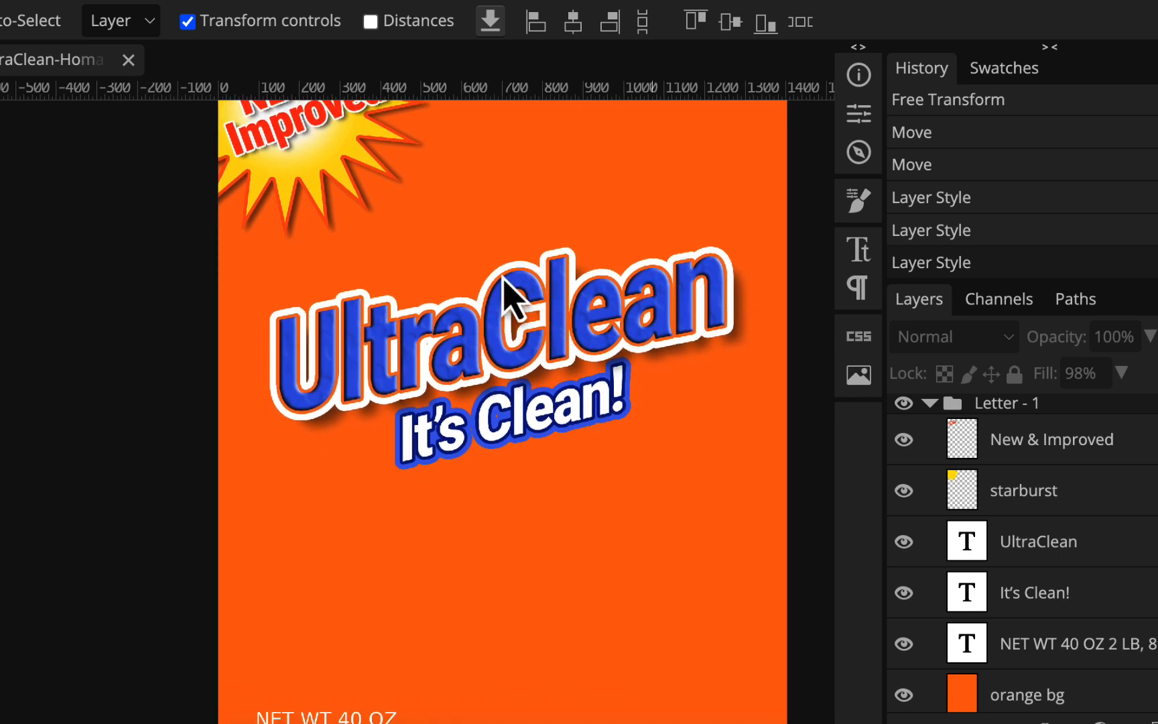
scroll(592, 386, up, 2)
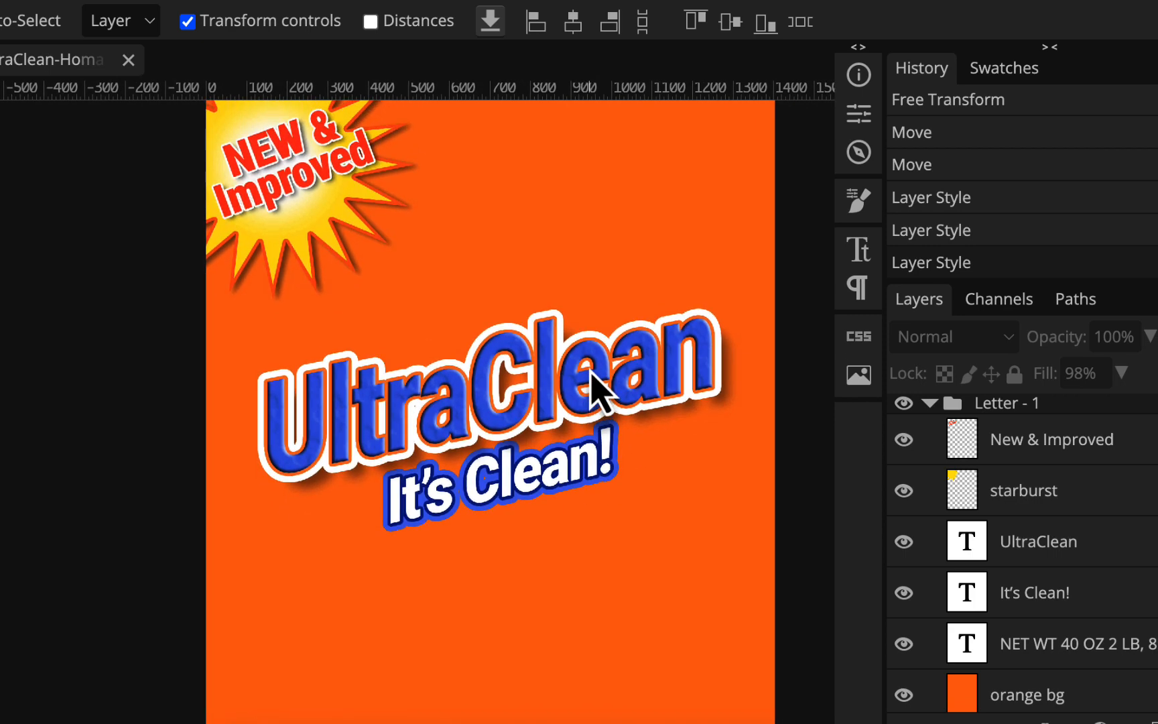
scroll(592, 375, left, 2)
scroll(591, 376, down, 2)
scroll(592, 375, right, 3)
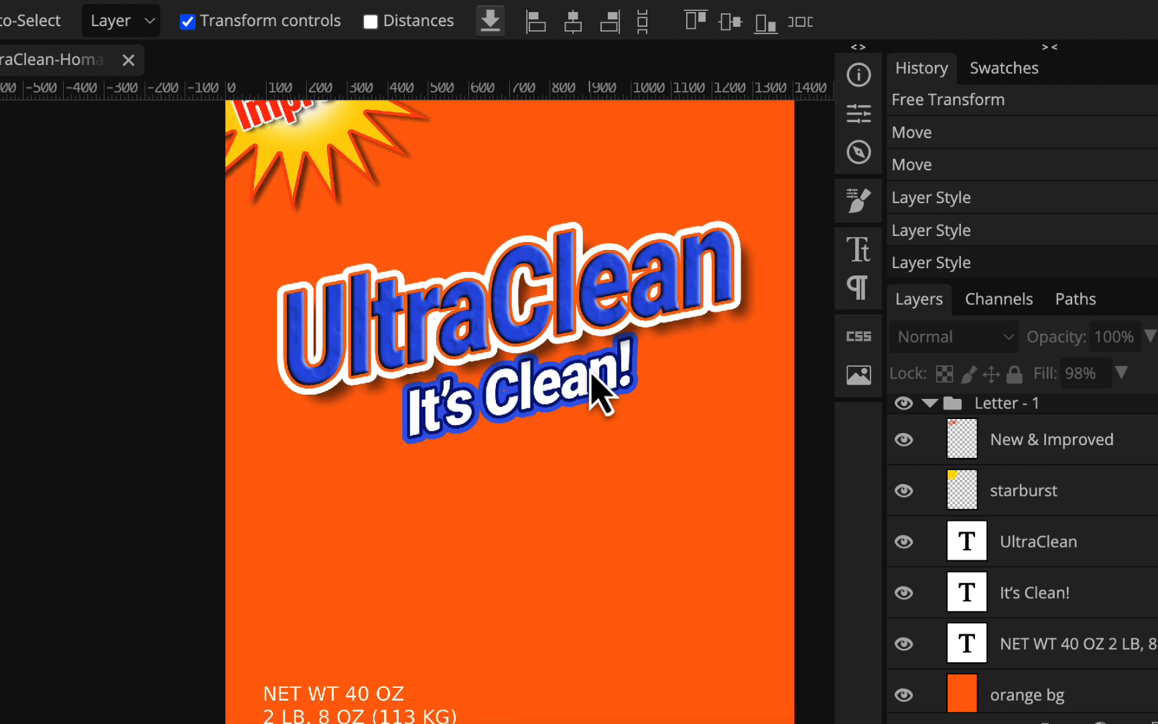
scroll(592, 375, up, 3)
scroll(592, 386, up, 1)
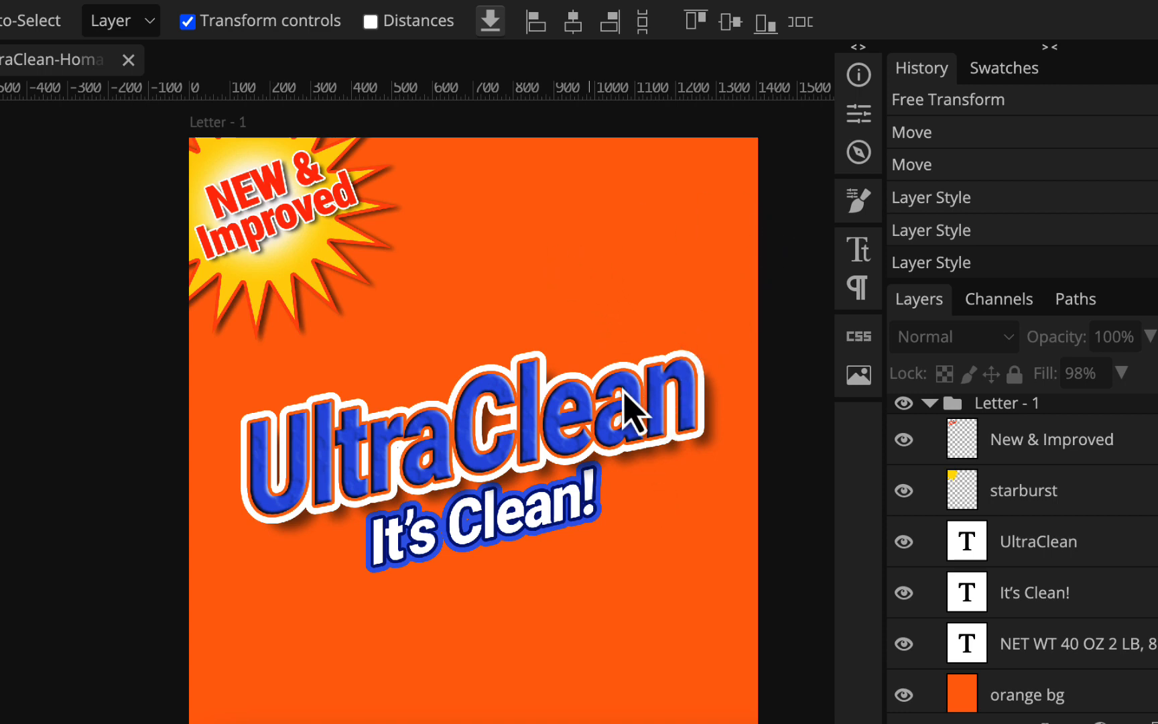
scroll(631, 405, down, 2)
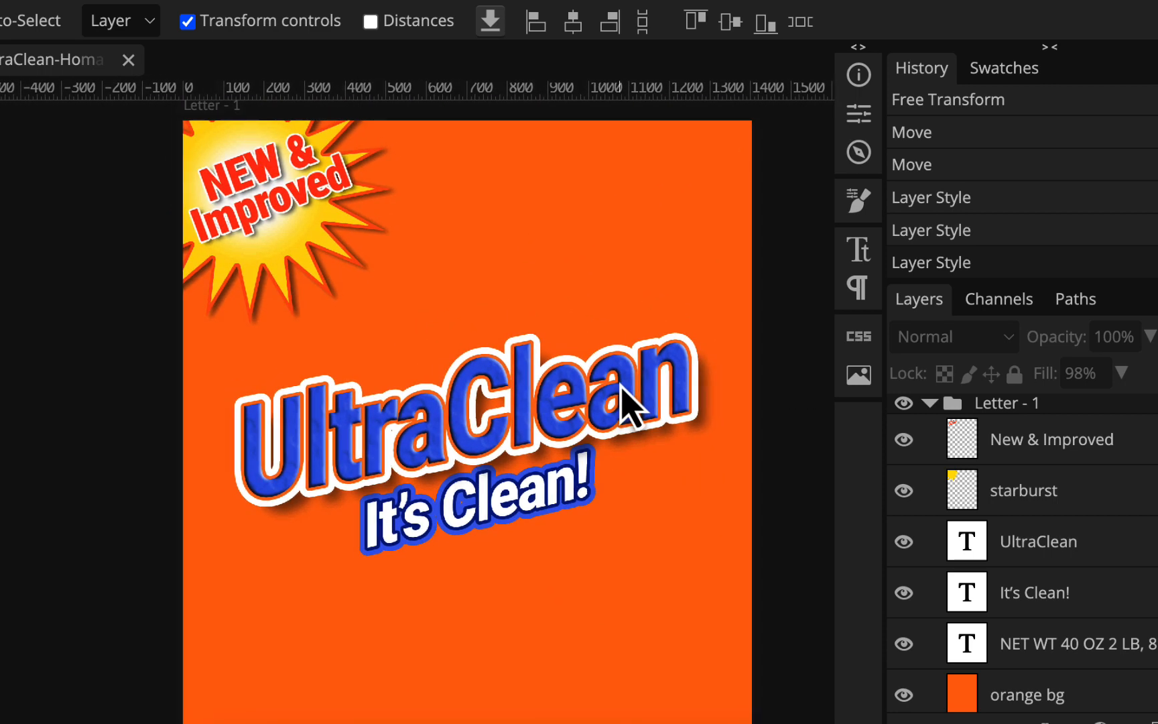
scroll(628, 405, down, 1)
click(1027, 302)
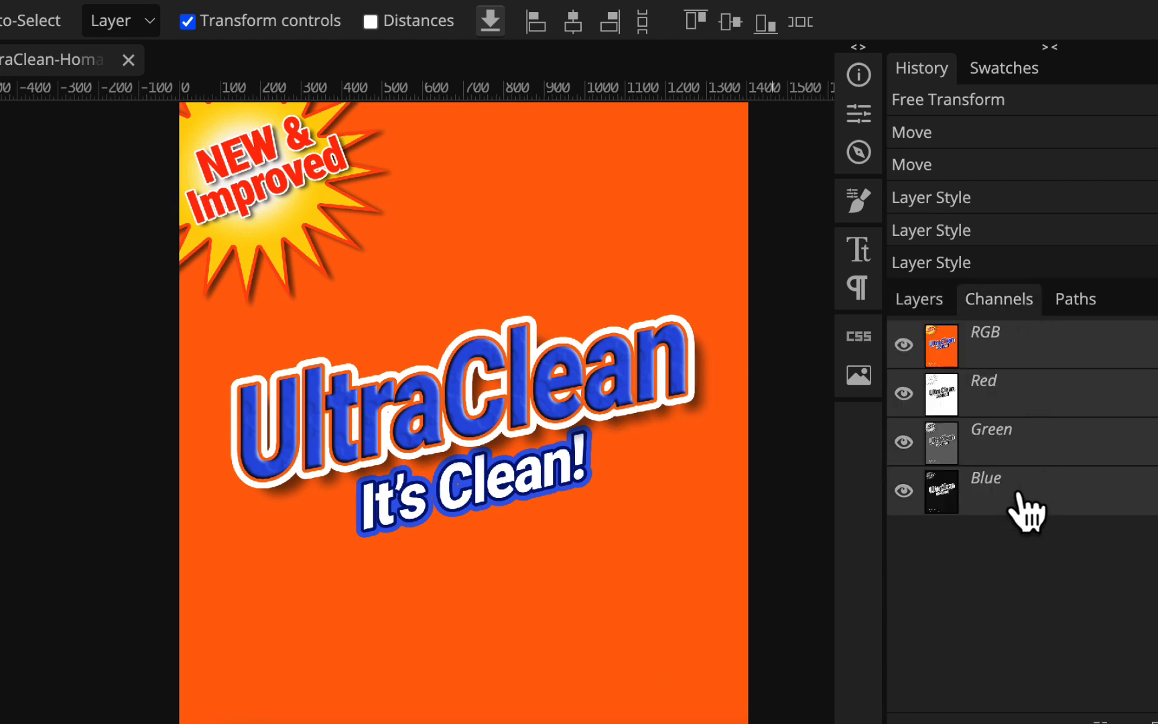
click(940, 297)
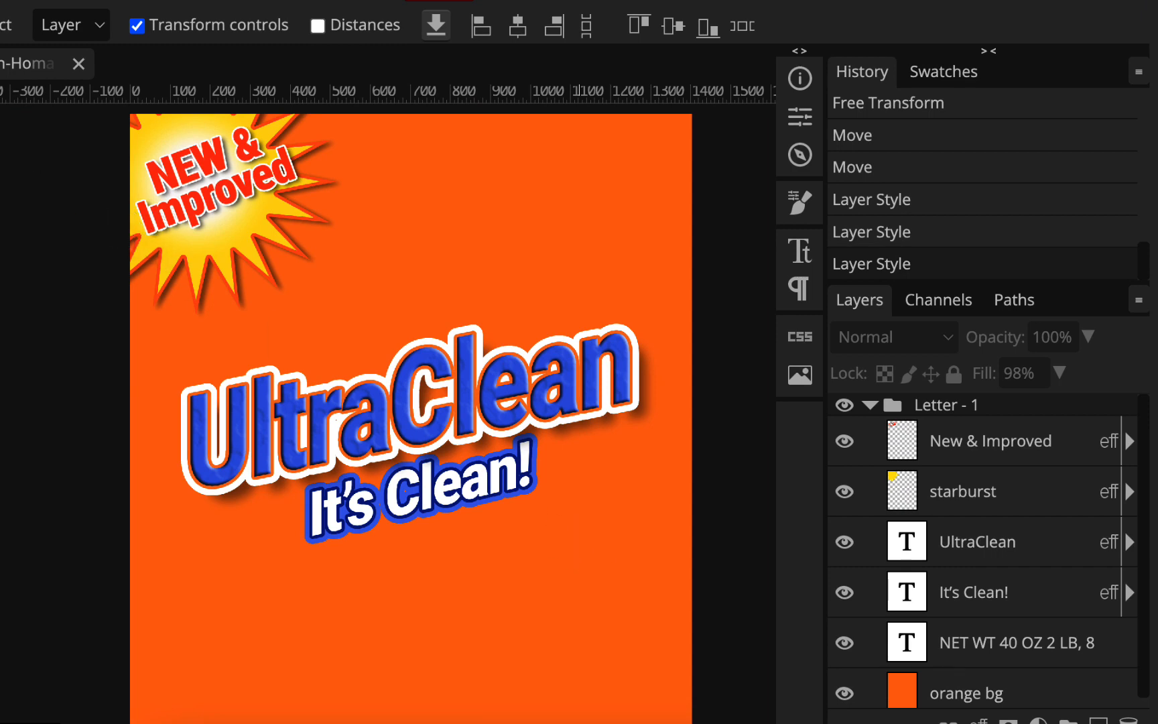
- Save the label document
click(31, 18)
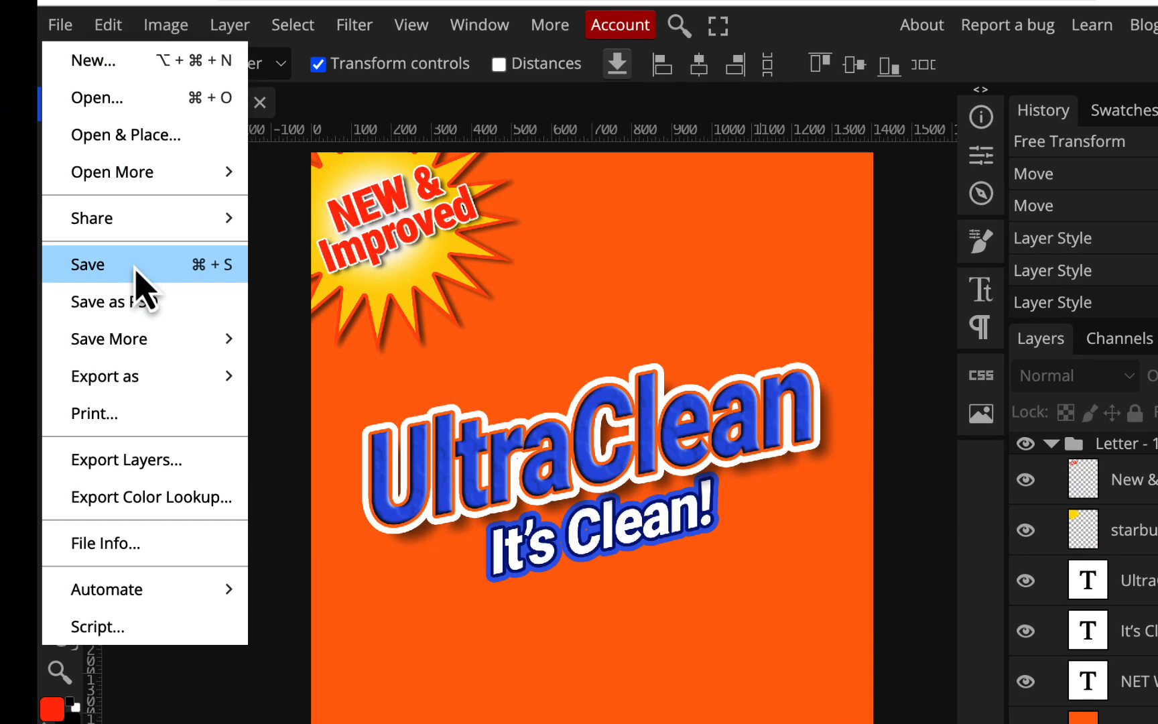
click(136, 271)
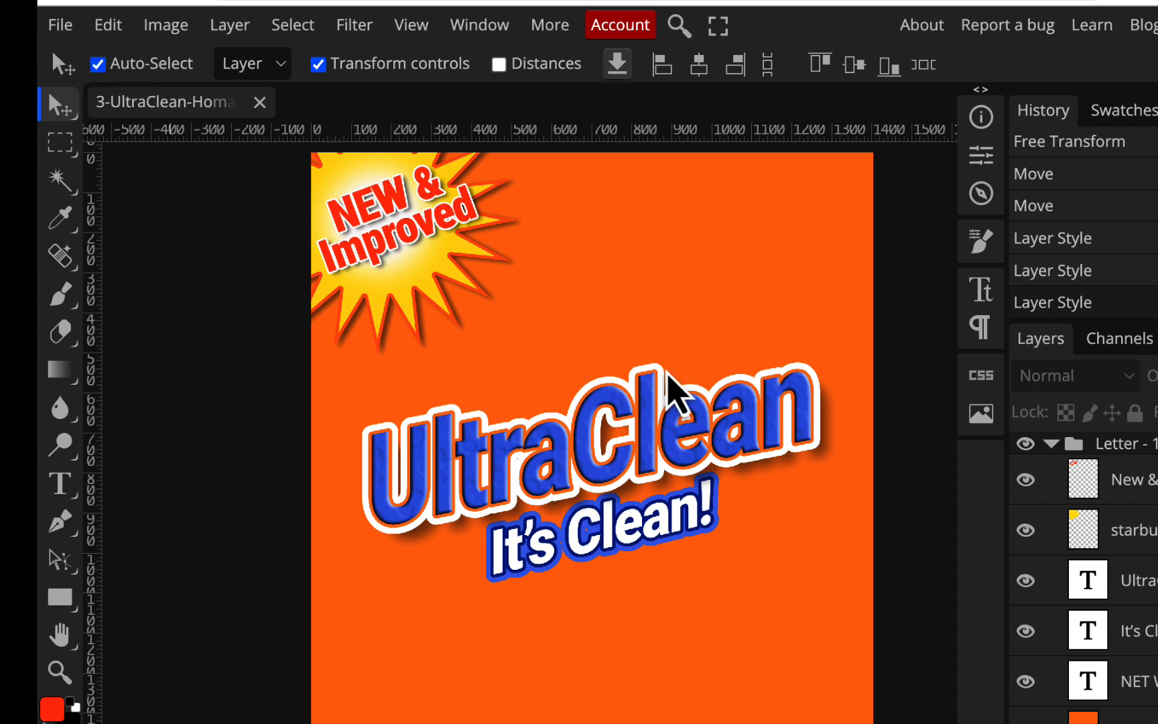
scroll(774, 481, down, 3)
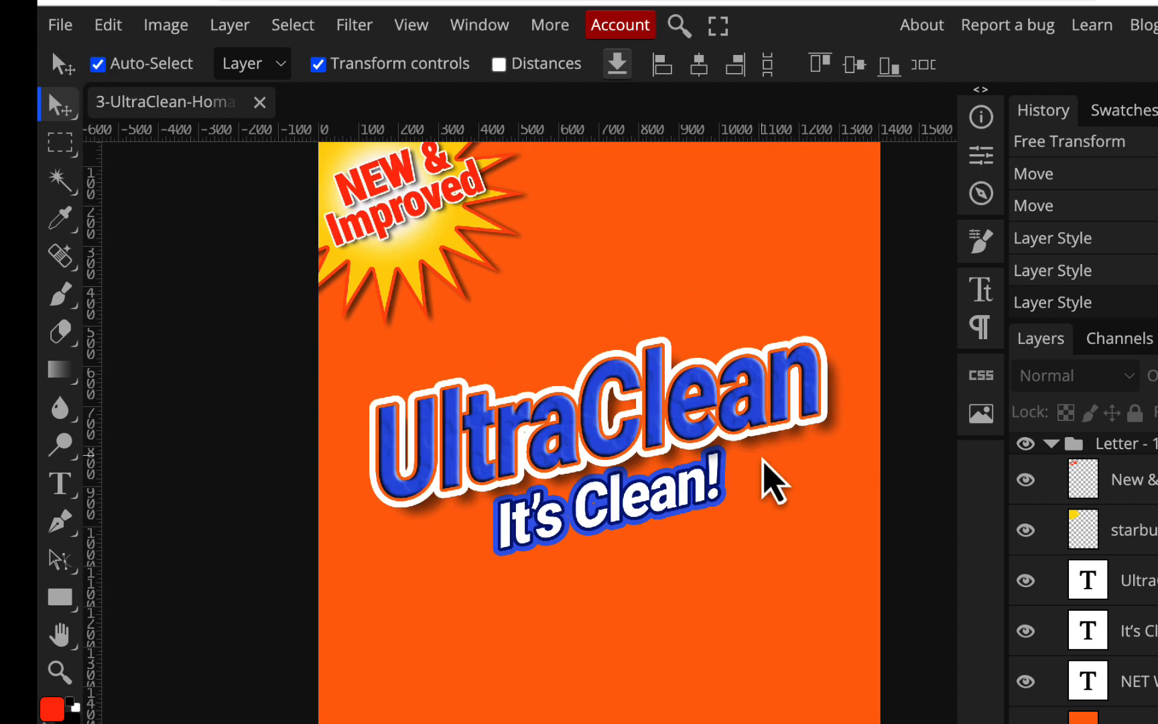